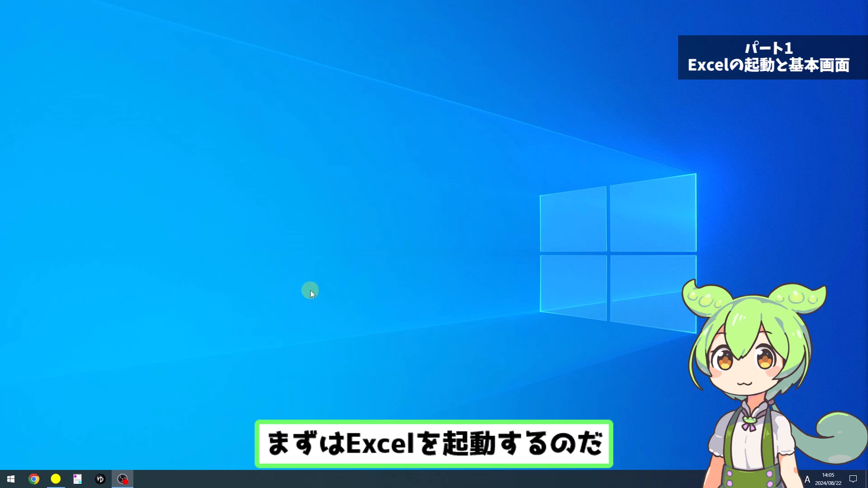
Step: Start Excel and create a new blank workbook
click(12, 480)
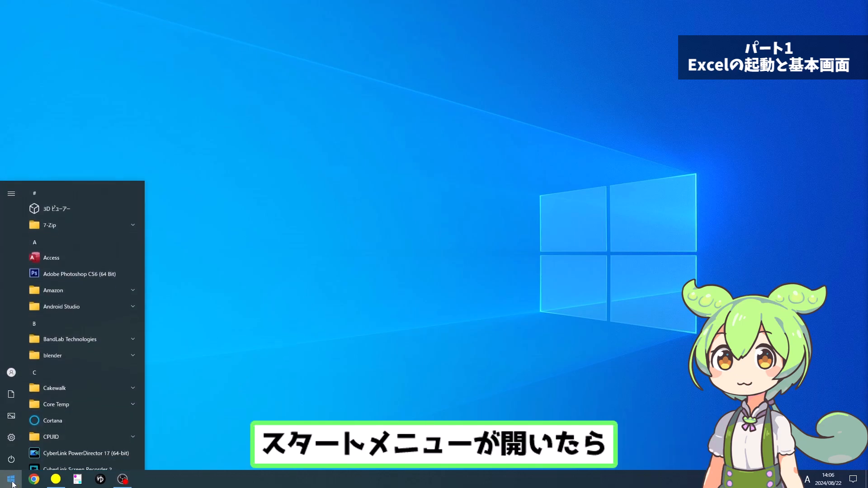
scroll(78, 428, down, 2)
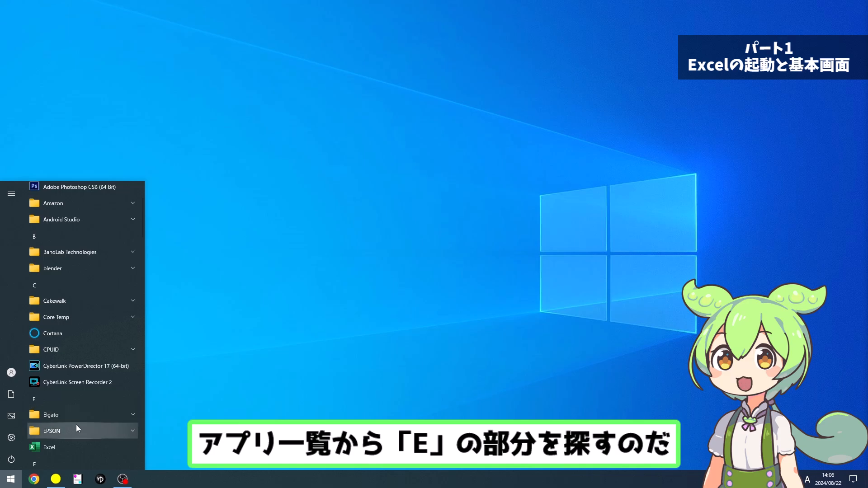
click(63, 447)
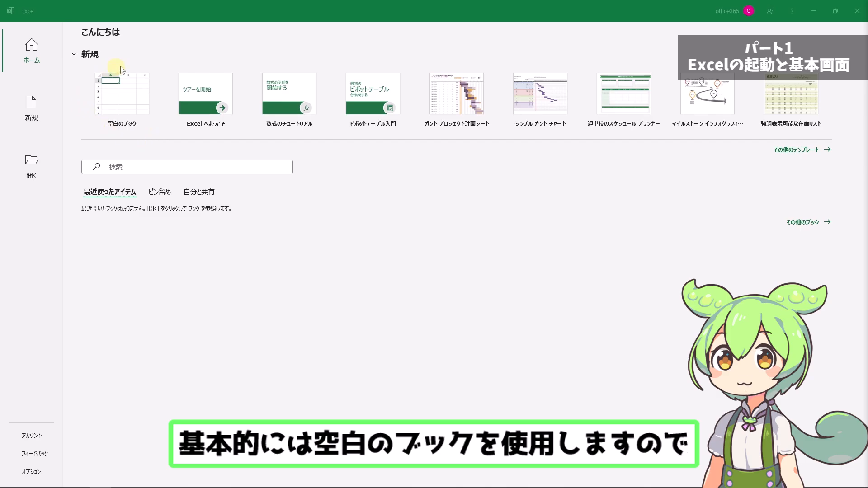
click(124, 97)
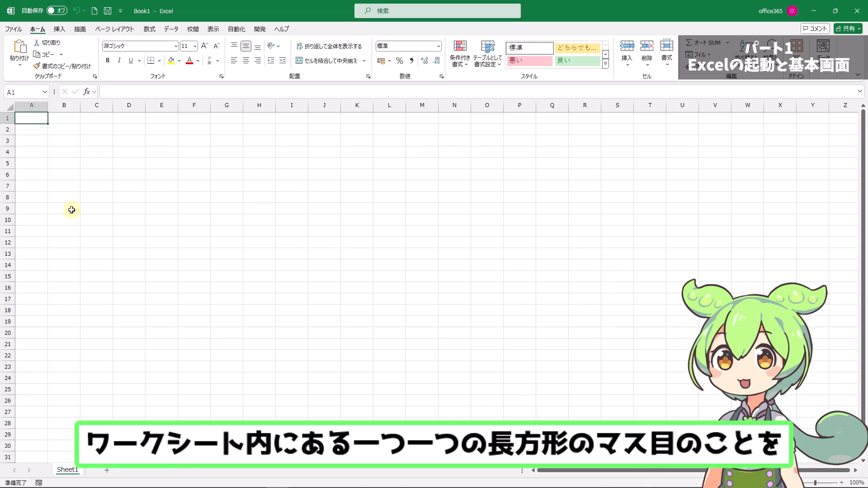
Step: Select column B, row 2 and the cell B2 where they cross
click(66, 131)
click(86, 130)
click(64, 133)
click(70, 142)
click(83, 139)
click(67, 128)
click(64, 106)
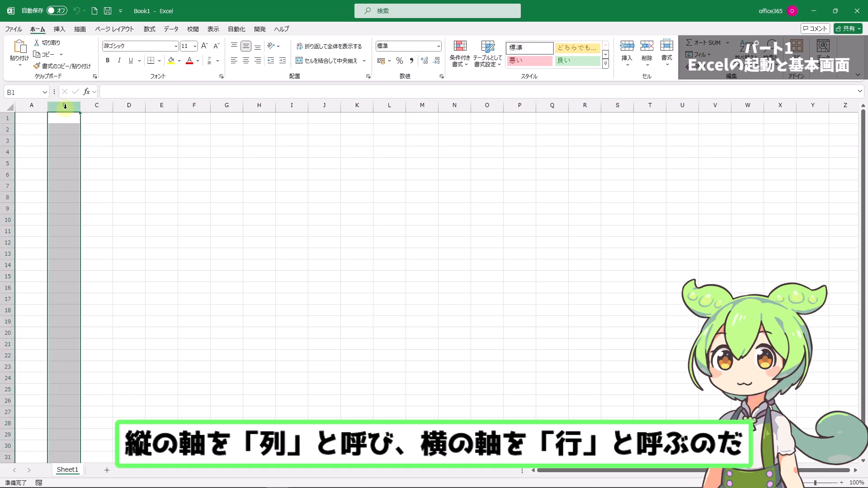
click(7, 131)
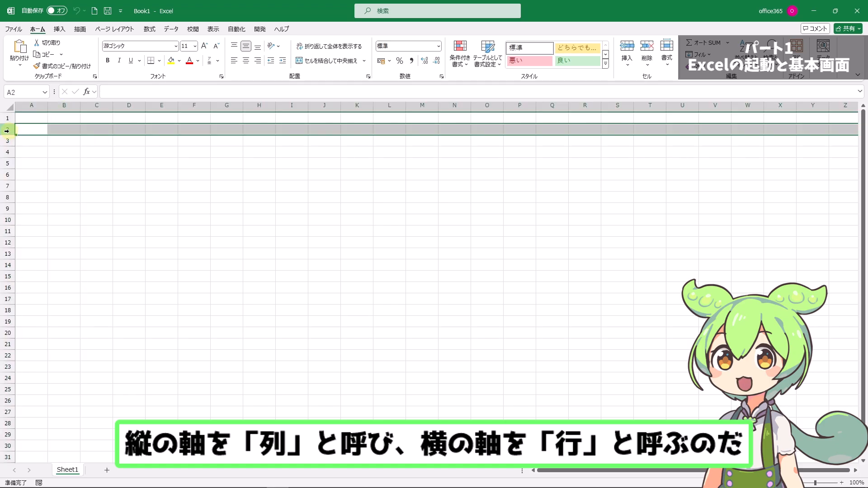
click(65, 131)
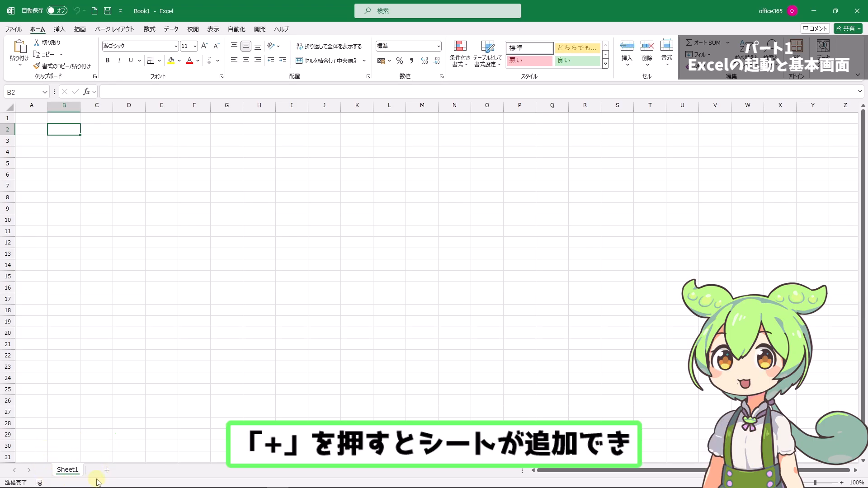
Step: Add two worksheets after Sheet1 and switch between Sheet1 and Sheet2
click(107, 470)
click(141, 471)
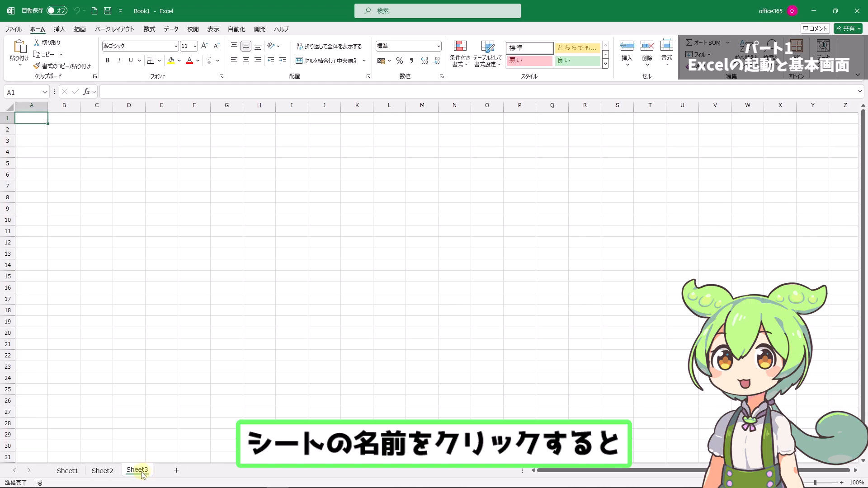
click(68, 471)
click(102, 471)
Step: Delete the Sheet3 worksheet from the workbook
click(137, 472)
right_click(138, 471)
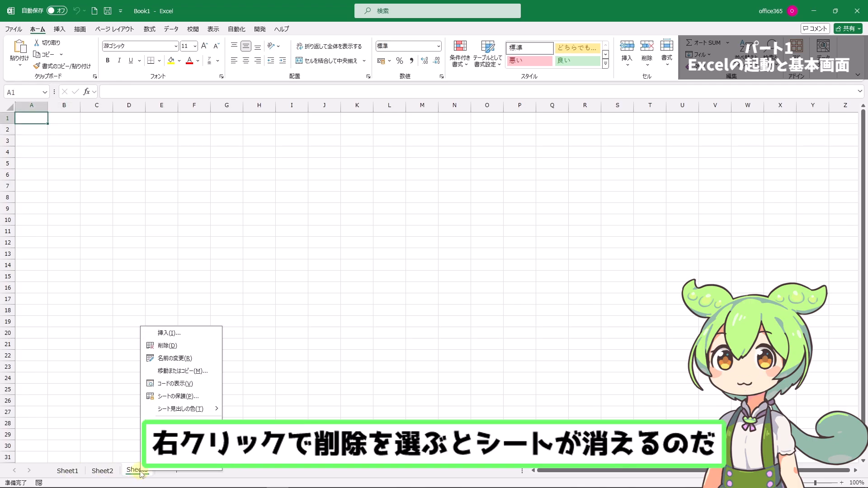
click(174, 348)
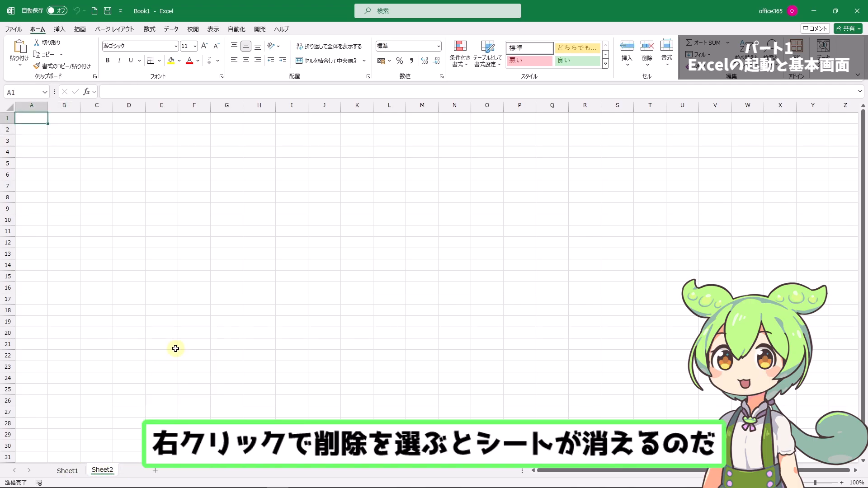
Step: Rename the Sheet2 worksheet as test2
double_click(103, 469)
text(test2)
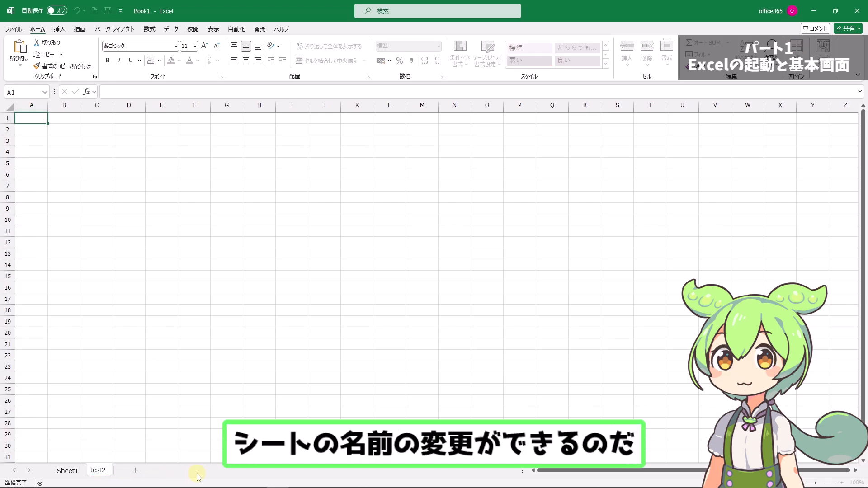
key(Return)
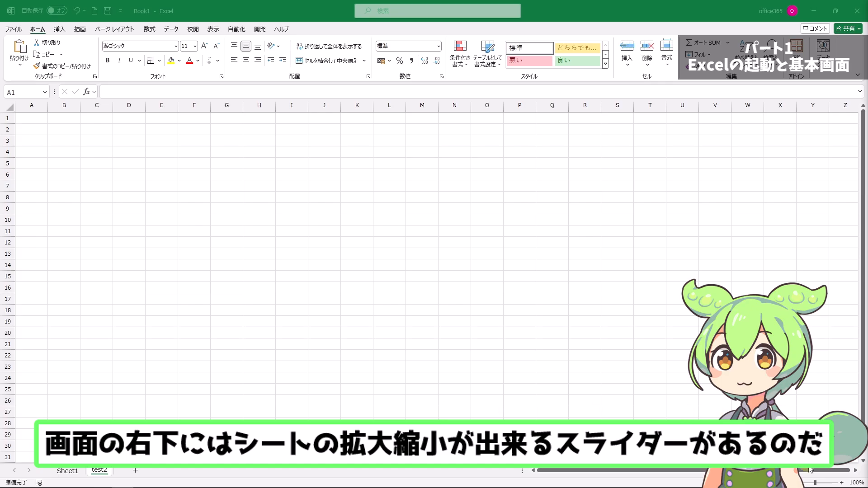
Step: Examine the test2 worksheet at larger and smaller zoom levels
click(815, 482)
drag(815, 482, 816, 484)
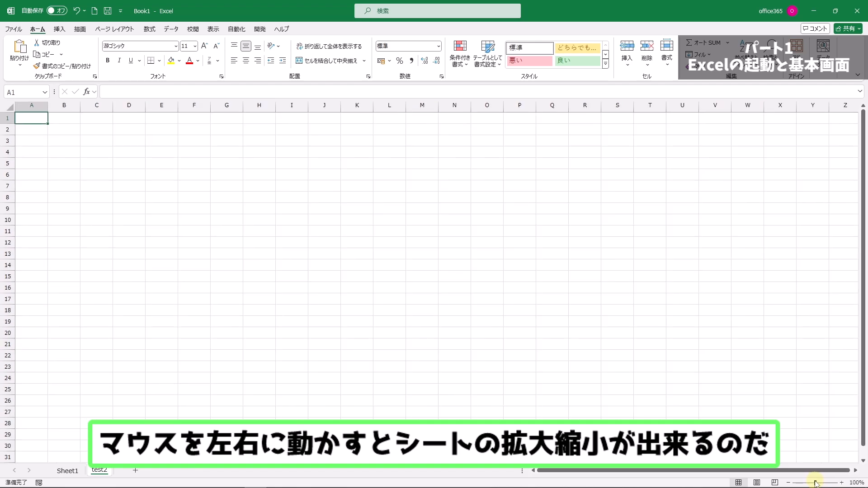
scroll(171, 224, down, 3)
scroll(171, 224, up, 3)
scroll(171, 225, up, 4)
scroll(172, 225, down, 5)
scroll(174, 227, up, 8)
scroll(174, 227, down, 8)
scroll(174, 228, up, 2)
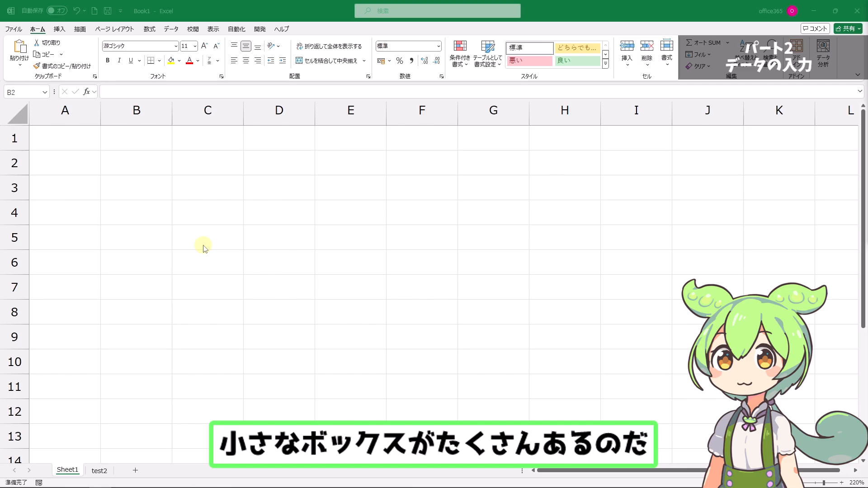
click(191, 225)
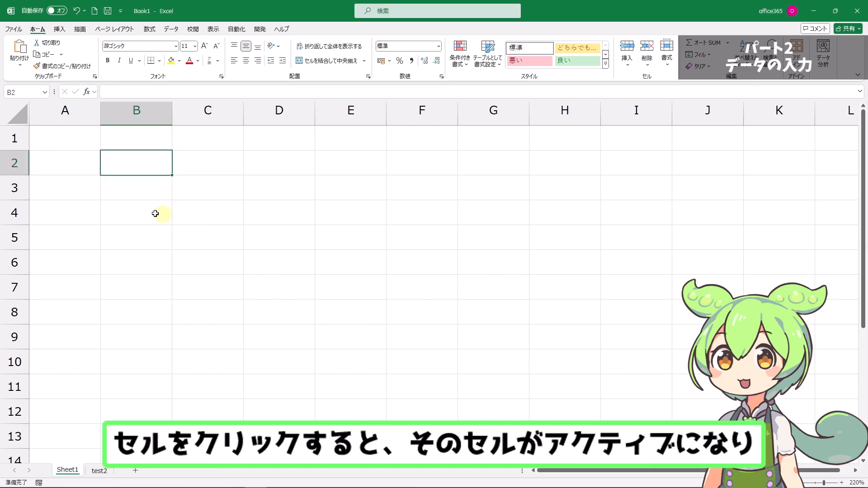
click(64, 136)
click(126, 142)
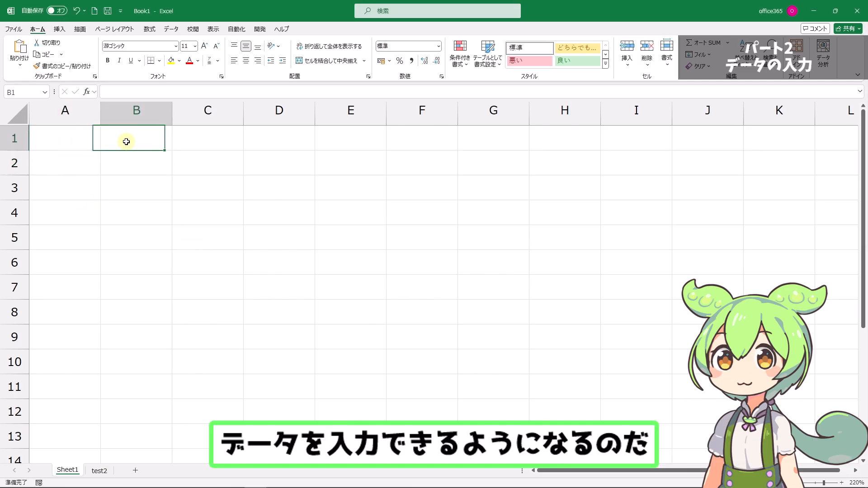
click(200, 138)
Step: Enter the heading 名前 in cell B2 of Sheet1
click(119, 167)
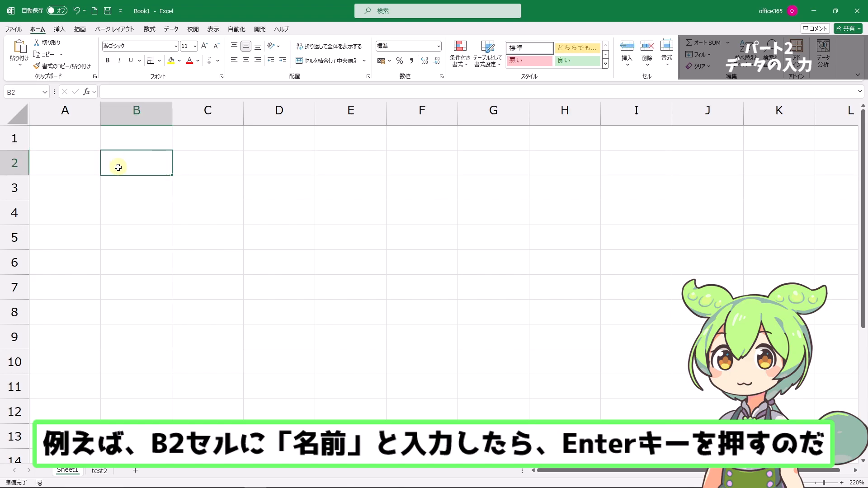
text(namae)
key(space)
key(Return)
key(Return)
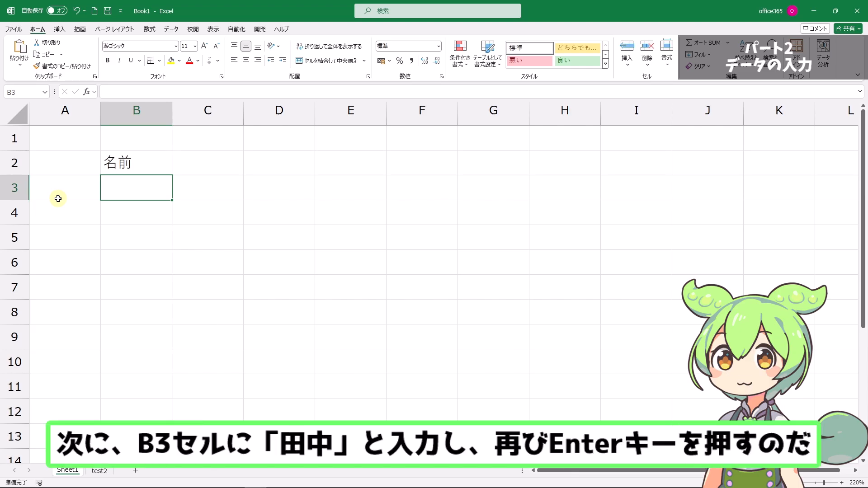
Step: Enter the person's surname in cell B3, below the 名前 heading
text(たなか)
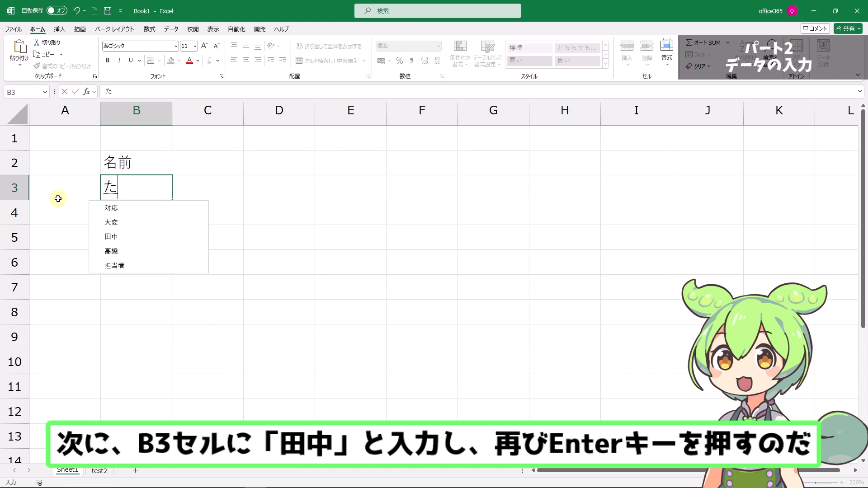
key(space)
key(Return)
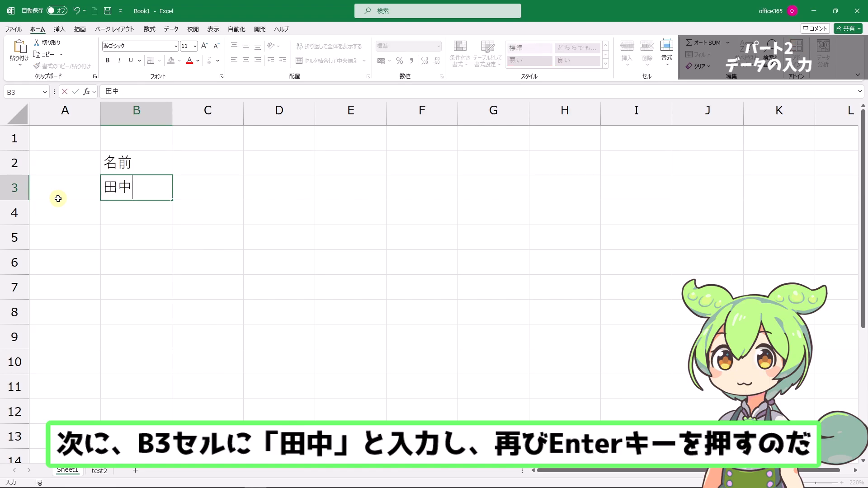
key(Return)
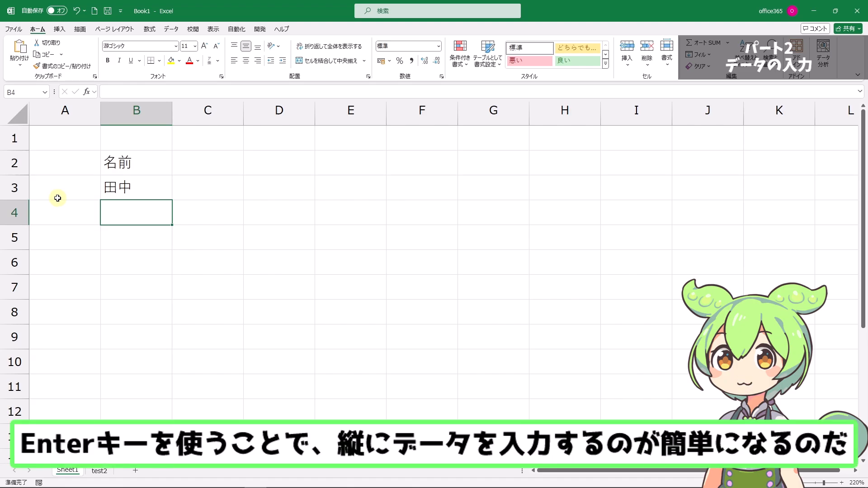
Step: Enter the headings 売上高 in cell C2 and 数量 in cell D2
click(198, 168)
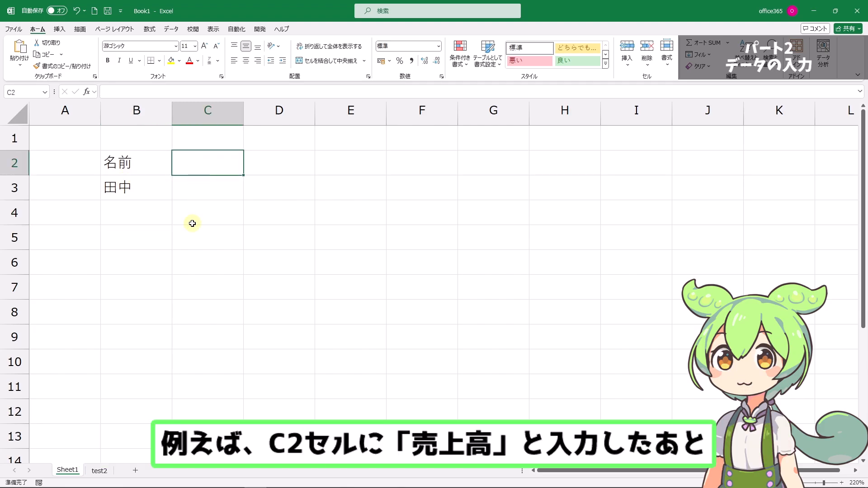
text(uri)
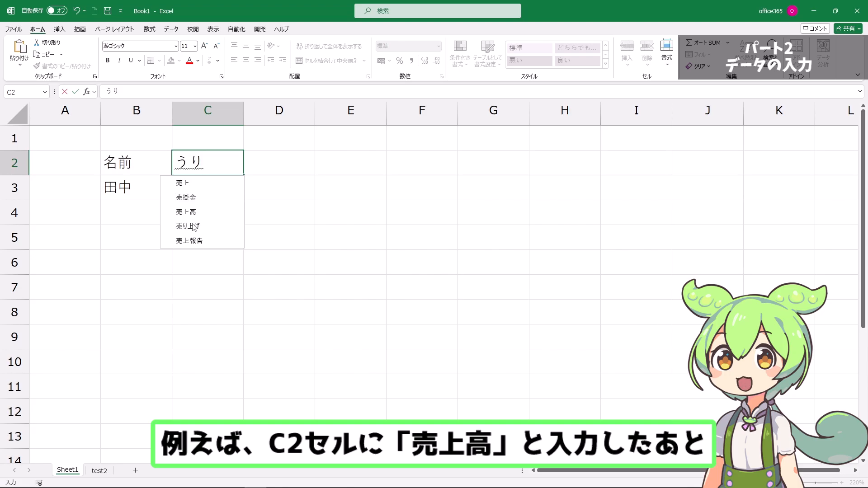
key(Down)
key(Down)
key(Down)
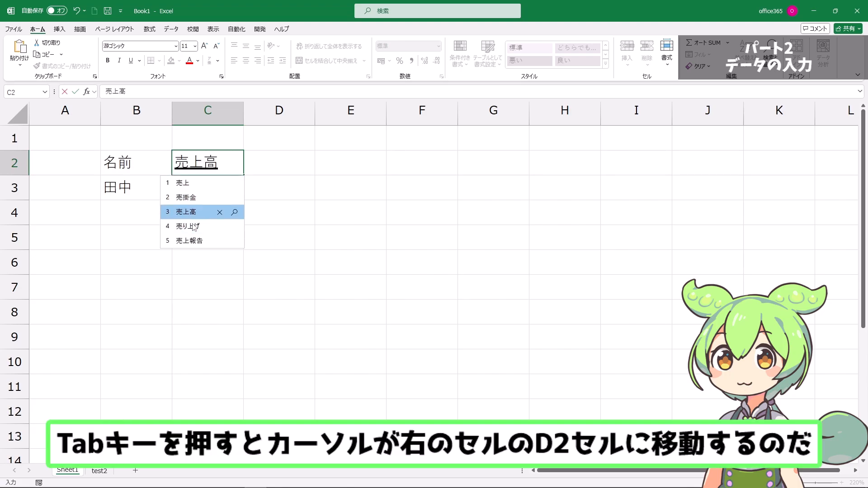
key(Return)
key(Tab)
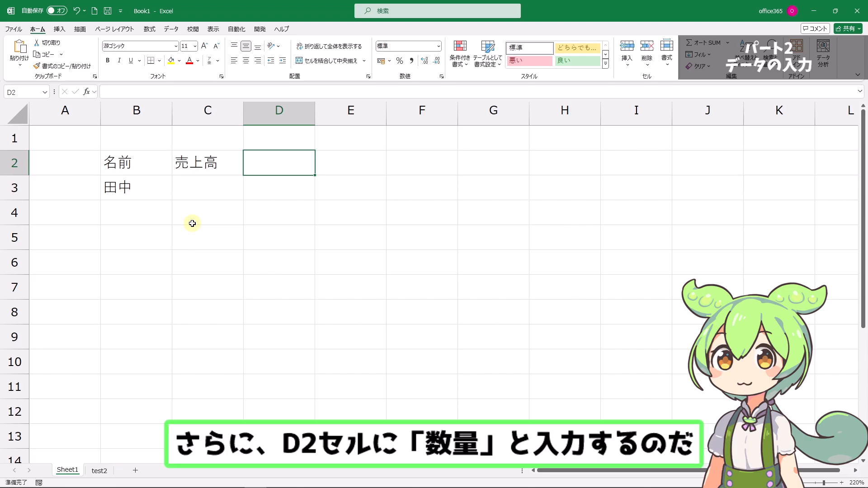
text(suuryou)
key(space)
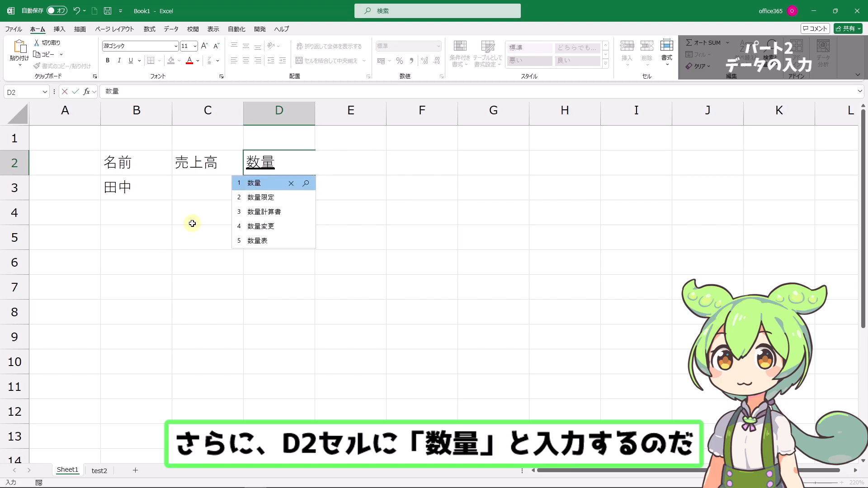
key(Return)
key(Return)
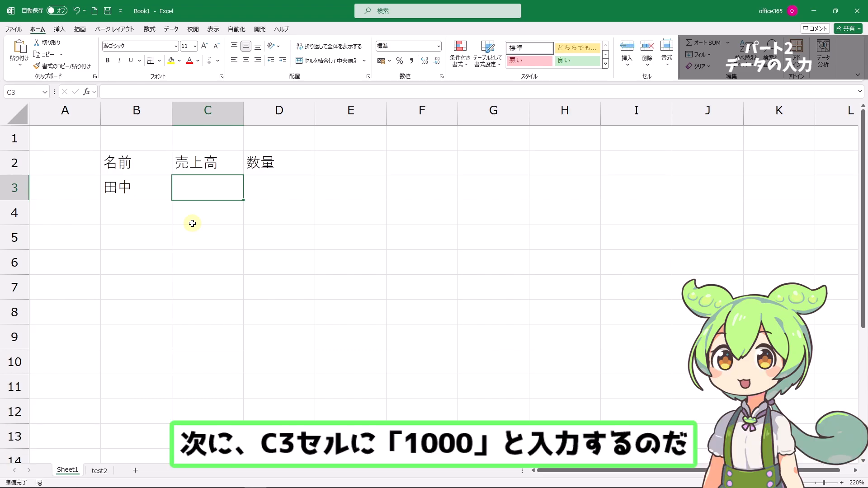
Step: Enter 1000 in cell C3 under 売上高 and 50 in cell D3 under 数量
text(1000)
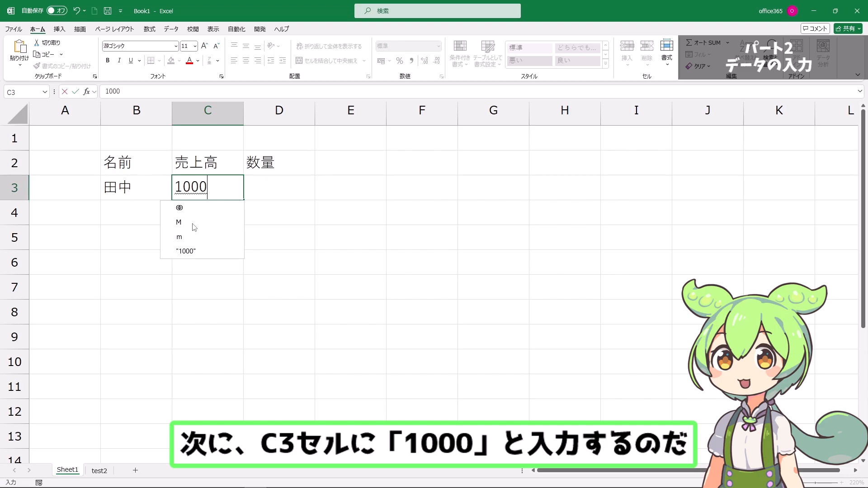
key(Return)
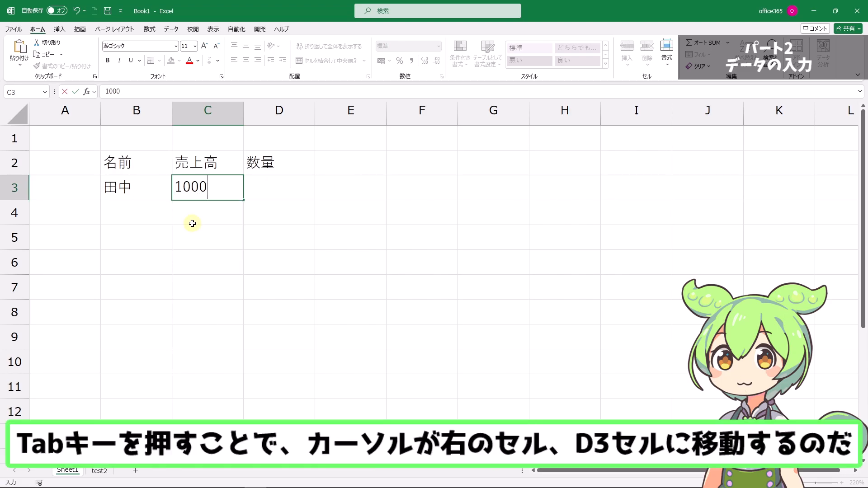
key(Tab)
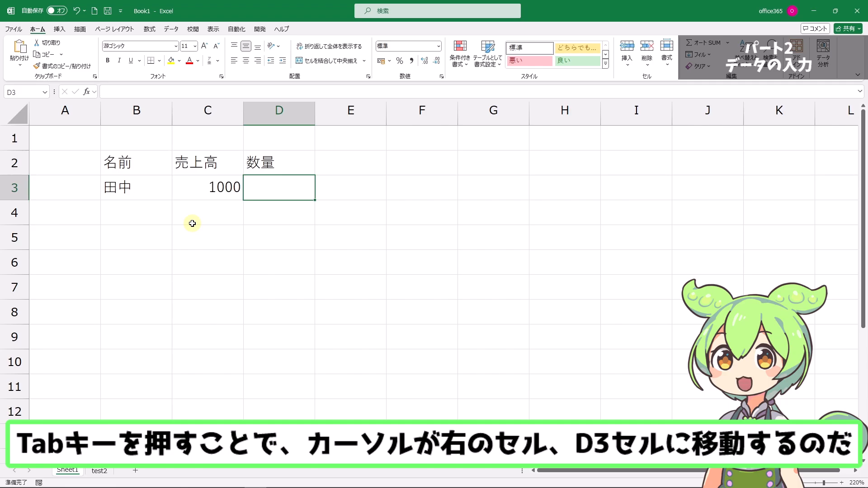
text(50)
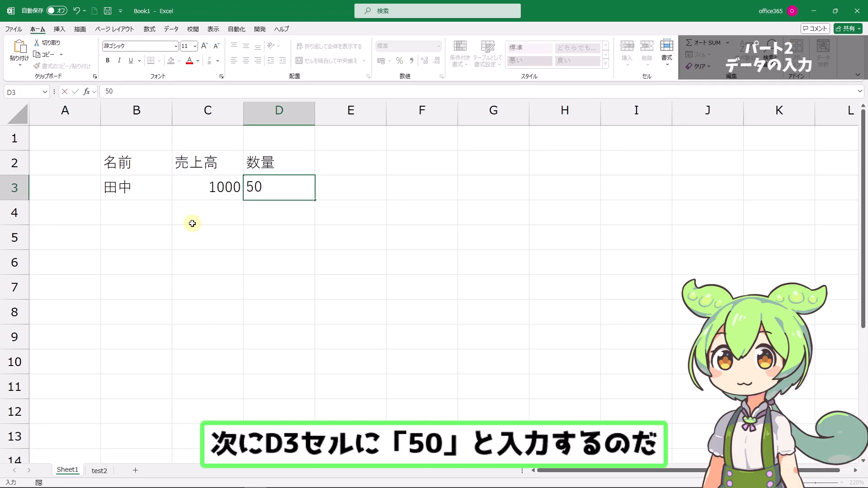
click(193, 223)
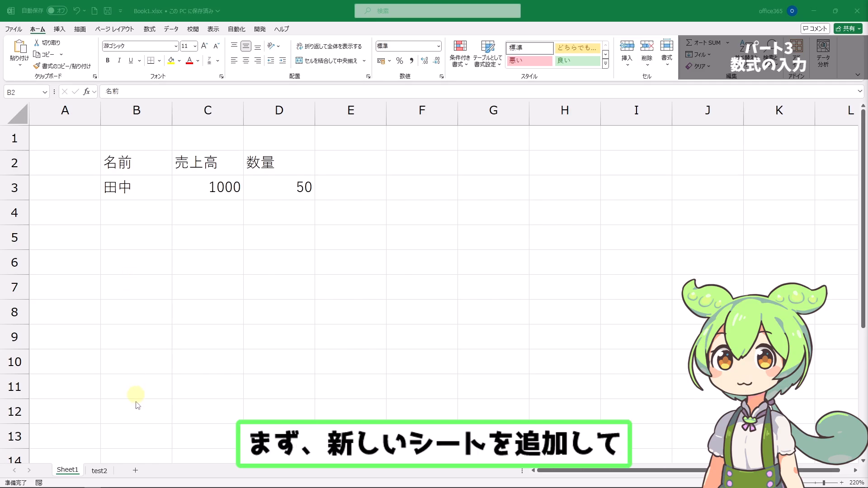
Step: Add a new blank worksheet directly after Sheet1
click(137, 471)
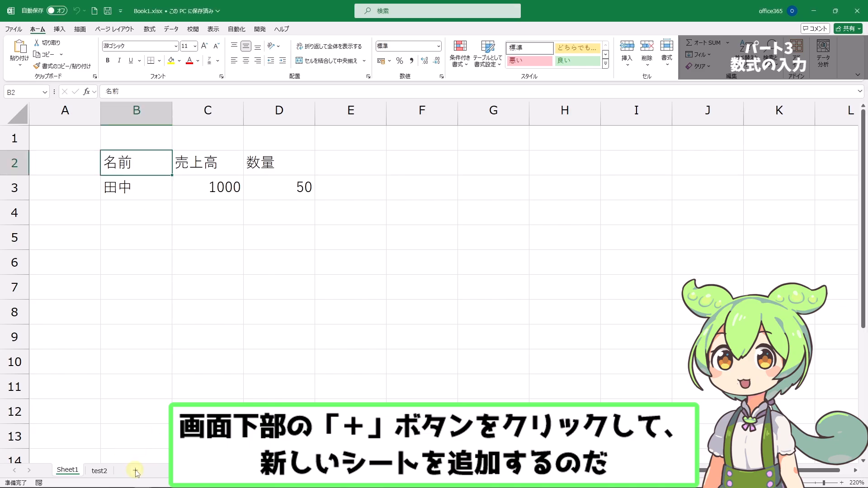
click(136, 471)
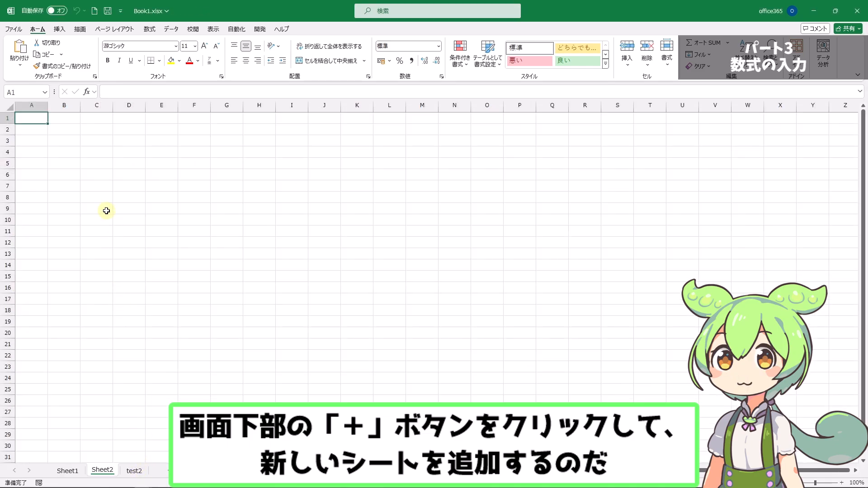
ctrl+scroll(90, 205, up, 4)
ctrl+scroll(91, 207, up, 4)
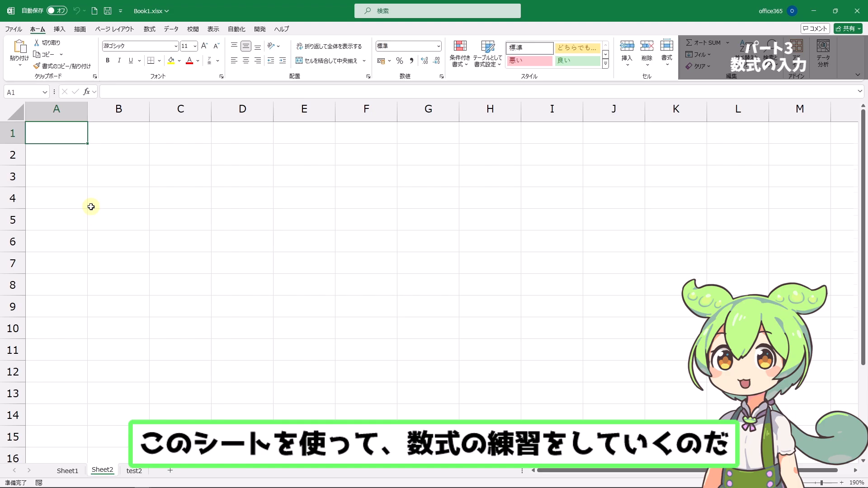
Step: Enter the heading 売上高1 in cell B2 of the new sheet
click(127, 169)
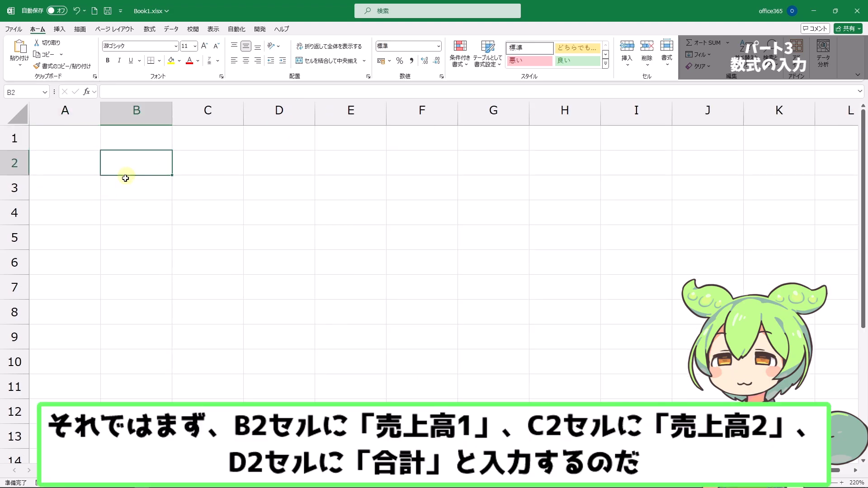
text(うり)
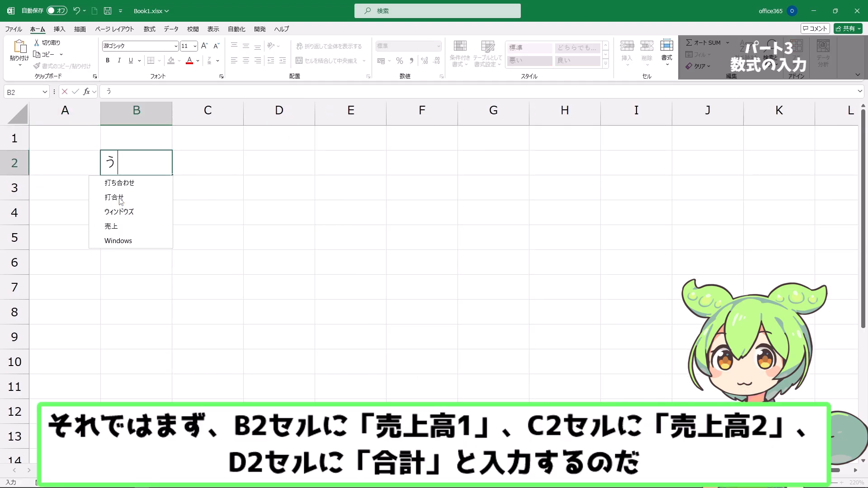
key(Down)
key(Down)
key(Down)
key(Return)
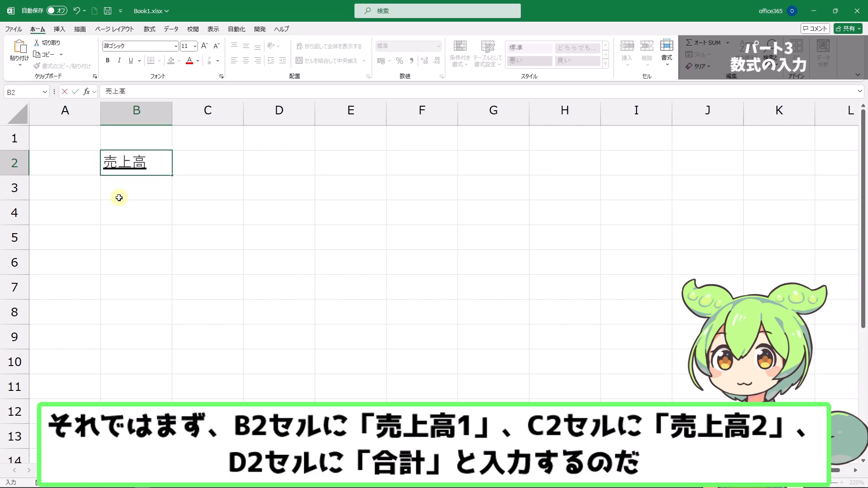
text(1)
key(Return)
key(Tab)
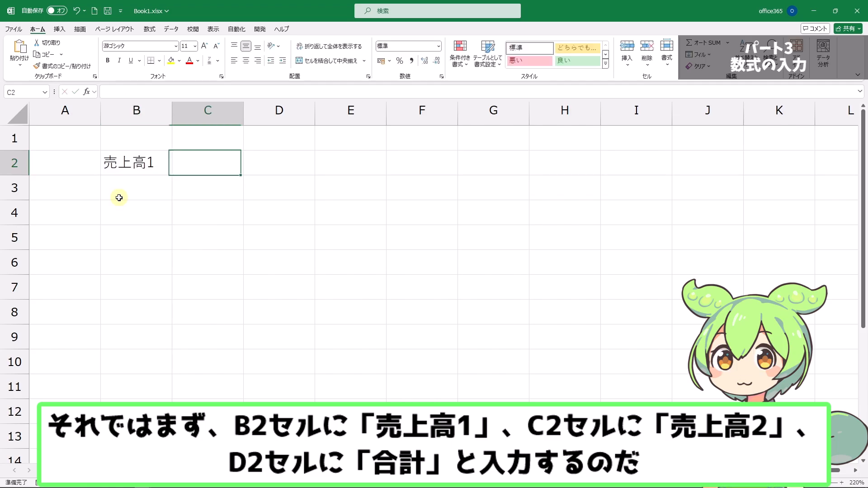
Step: Enter the heading 売上高2 in cell C2
text(うり)
key(Down)
key(Down)
key(Down)
key(Return)
text(2)
key(Return)
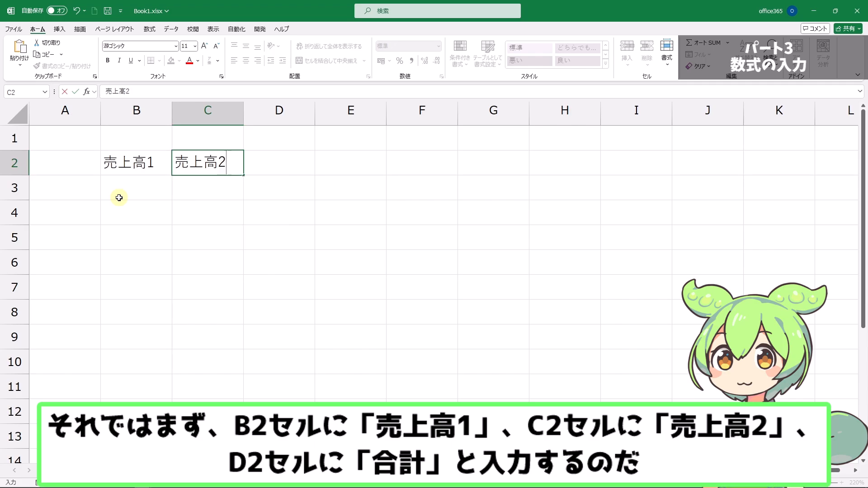
key(Tab)
Step: Enter the heading 合計 in cell D2
text(ごうけい)
key(space)
key(Return)
Step: Enter 500 in cell B3 under 売上高1 and AutoFill it down through B6
click(119, 198)
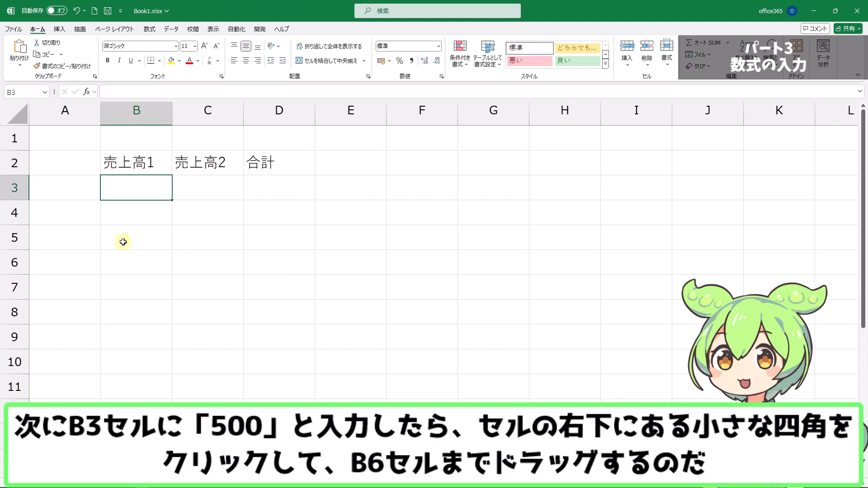
text(500)
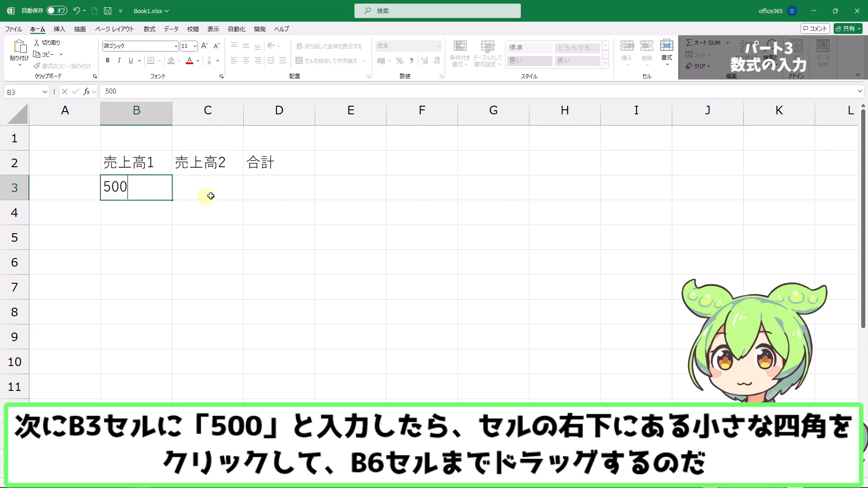
click(172, 200)
drag(172, 199, 172, 273)
Step: Enter 300 in cell C3 under 売上高2 and AutoFill it down through C6
click(227, 188)
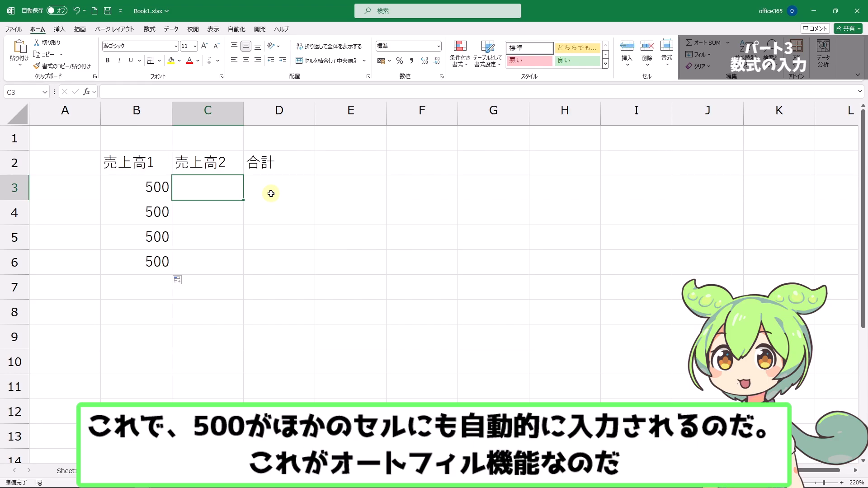
text(300)
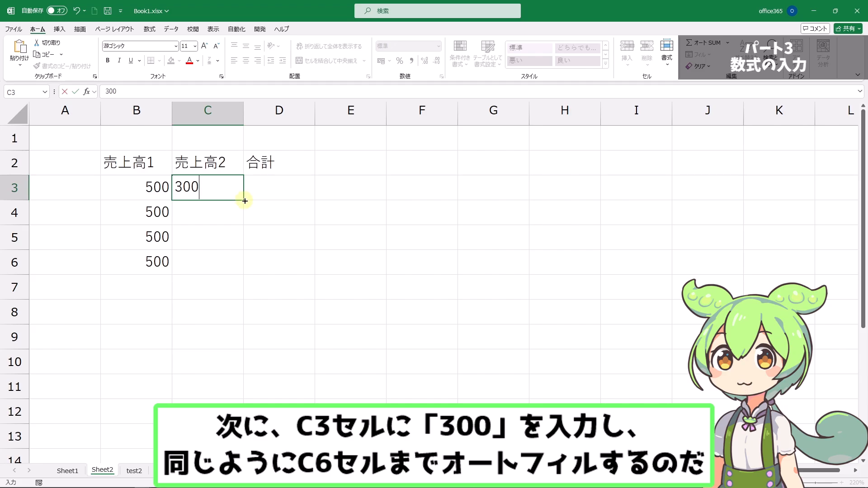
key(ctrl+Return)
drag(245, 199, 248, 274)
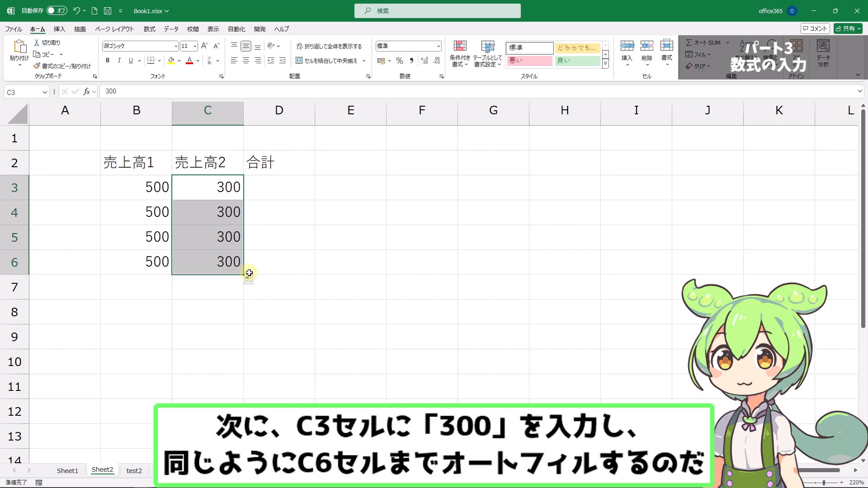
Step: Enter the addition formula =B3+C3 in cell D3 under 合計
click(280, 187)
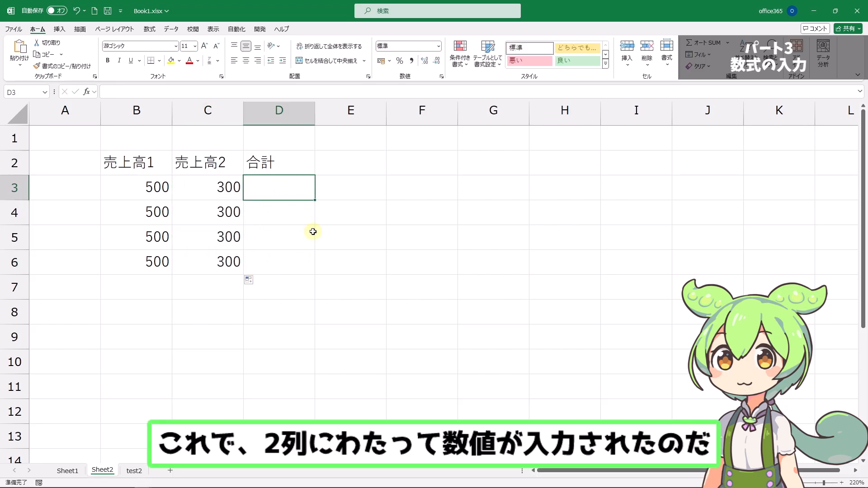
double_click(289, 194)
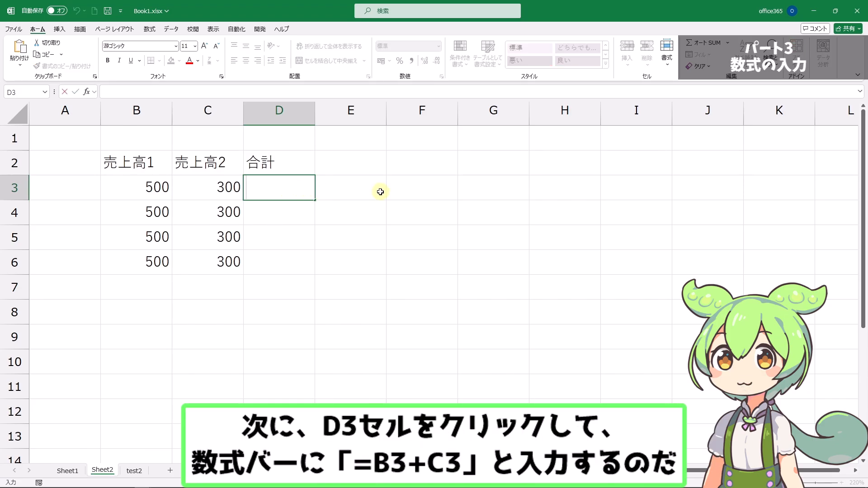
text(=)
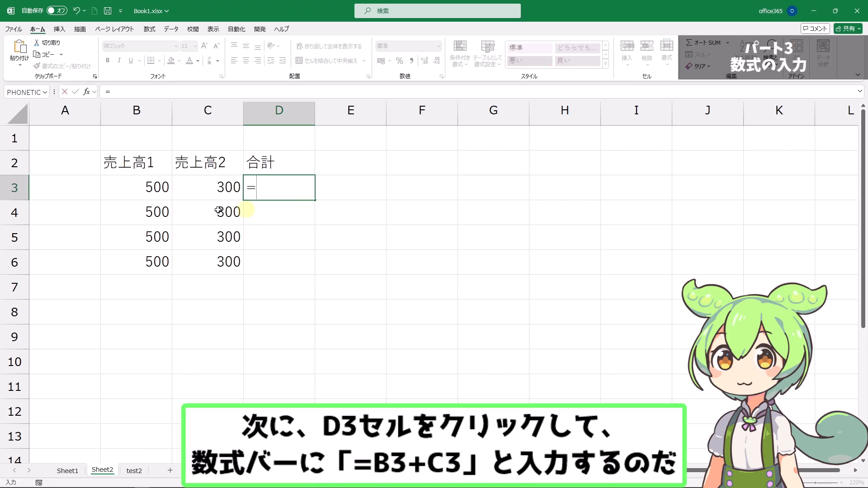
click(148, 189)
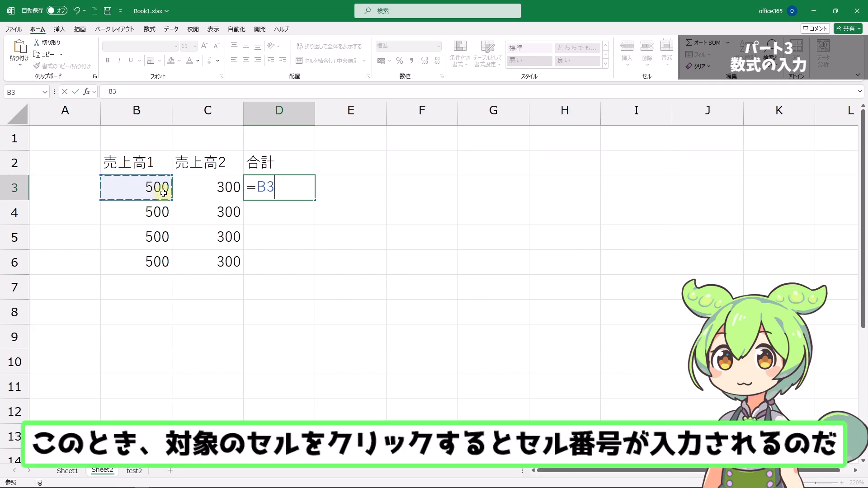
text(+)
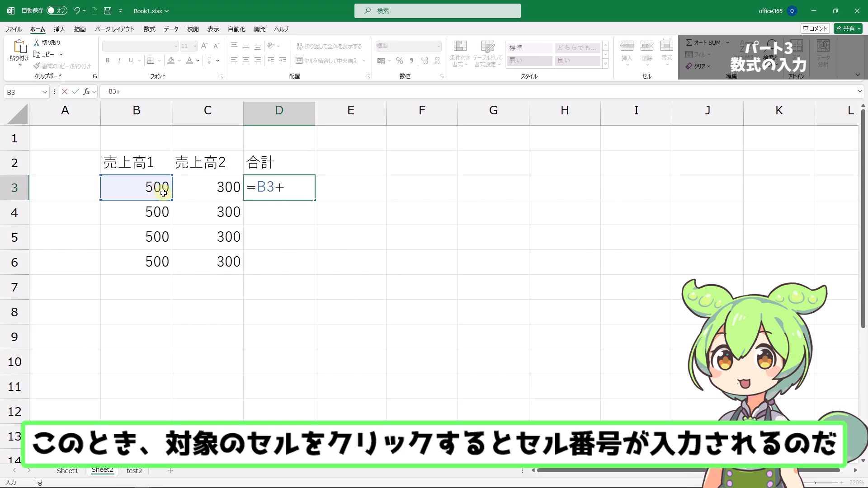
click(224, 188)
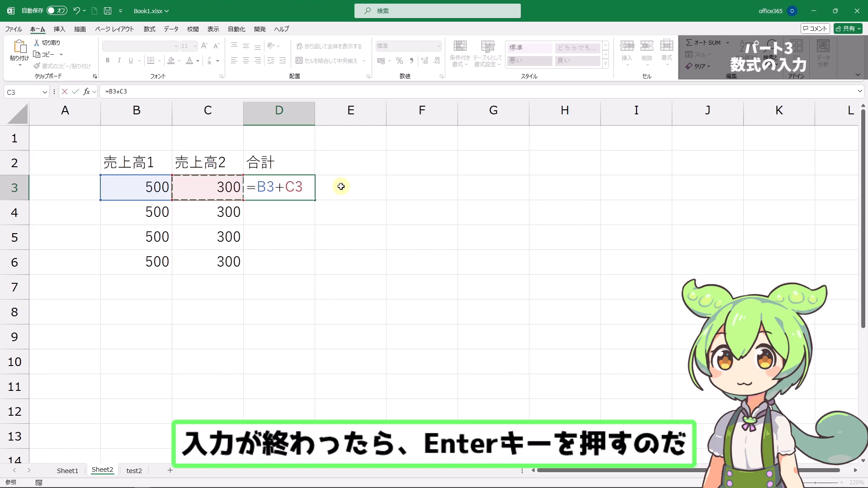
key(Return)
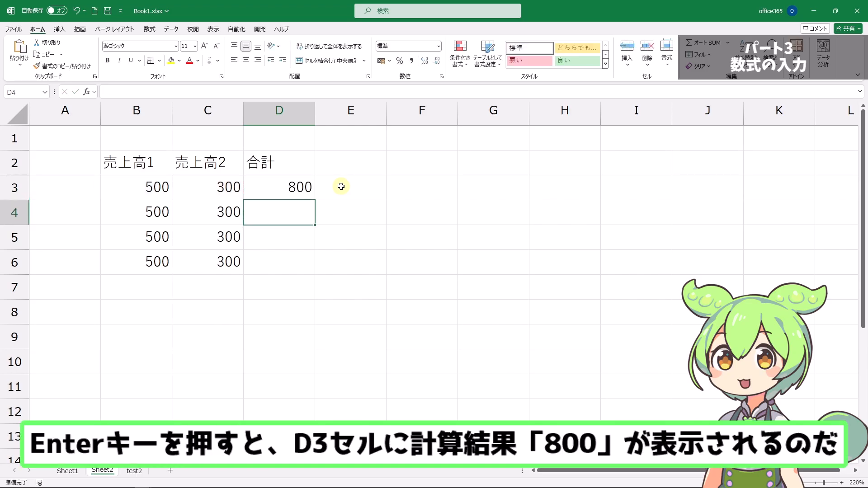
Step: AutoFill the formula in D3 down through D6 and check the copied formulas in the filled cells
key(Up)
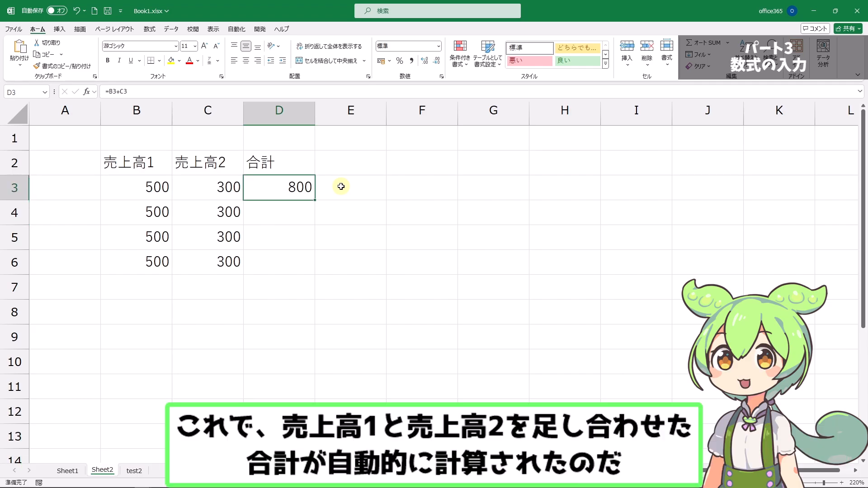
key(Left)
key(Left)
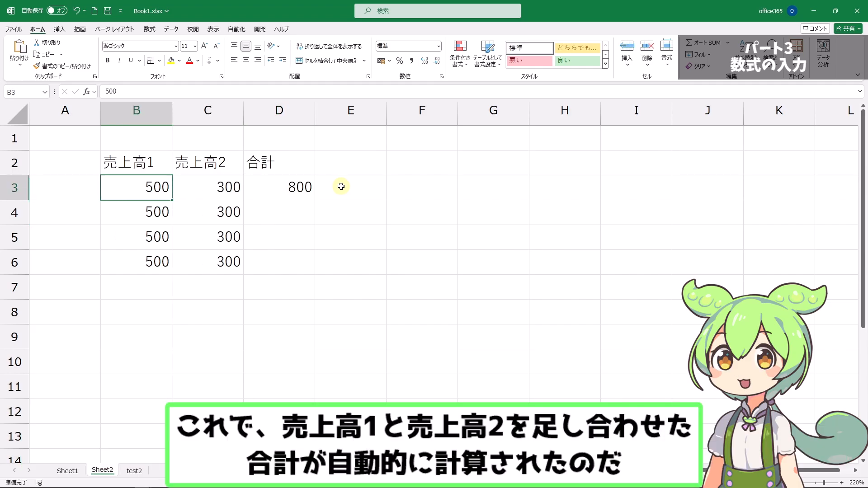
key(Right)
key(Right)
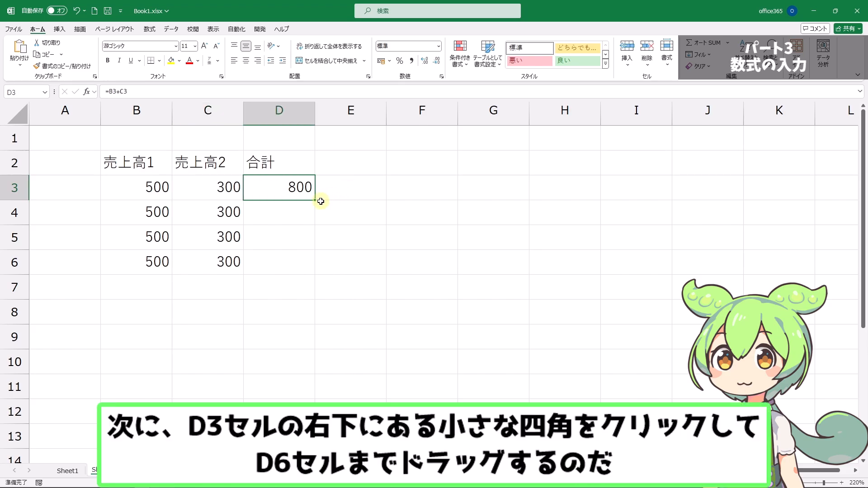
drag(314, 199, 305, 269)
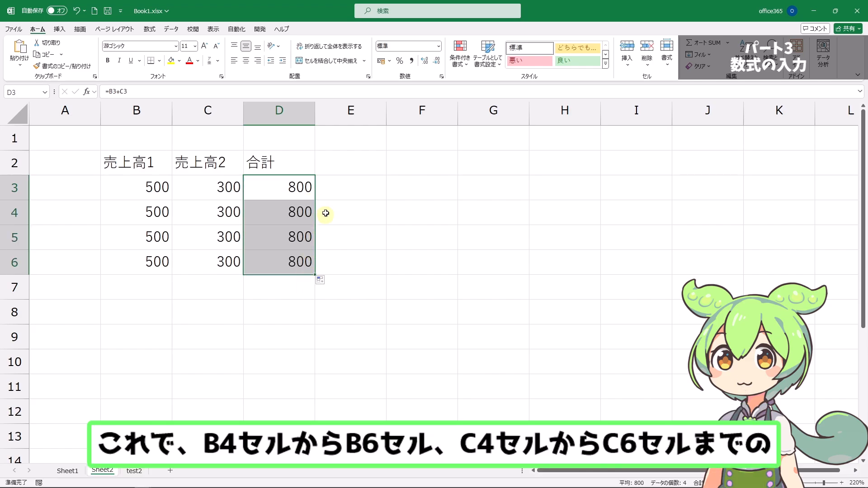
click(328, 189)
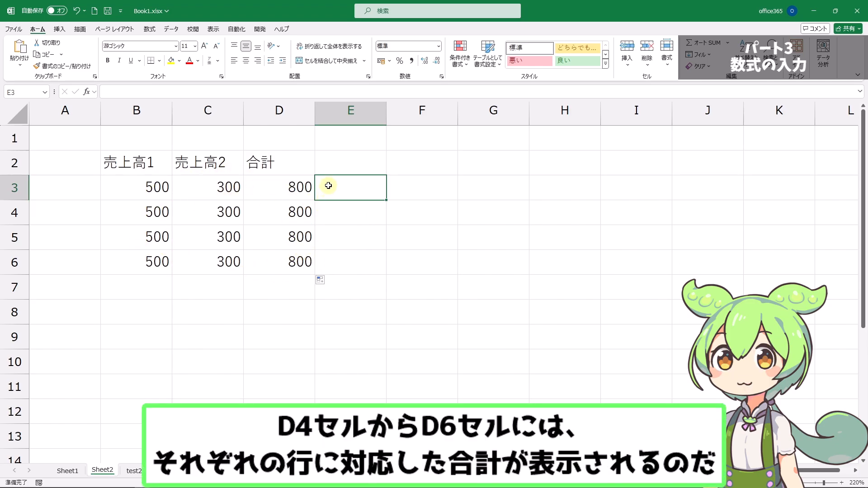
click(306, 212)
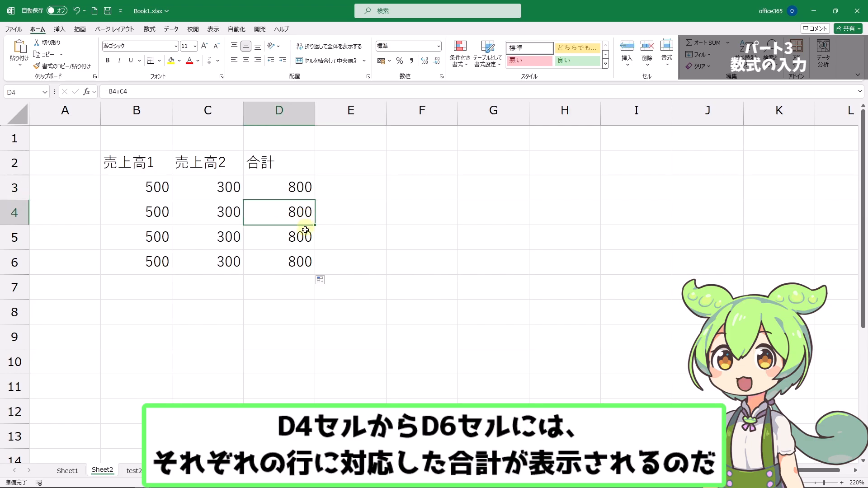
click(300, 238)
click(300, 259)
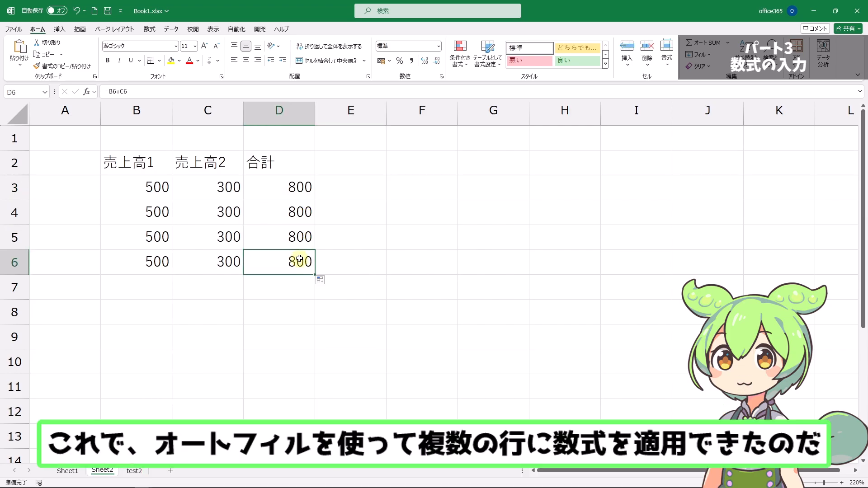
Step: Change the formula in cell D4 to the subtraction =B4-C4
click(301, 212)
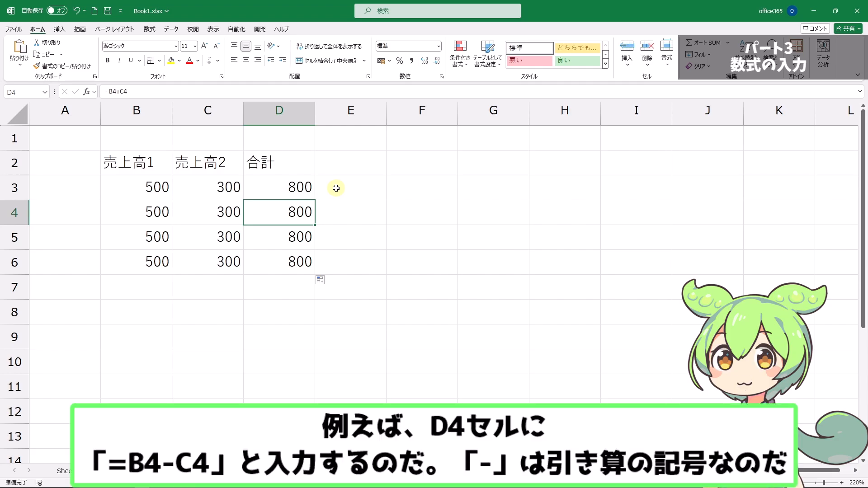
double_click(299, 213)
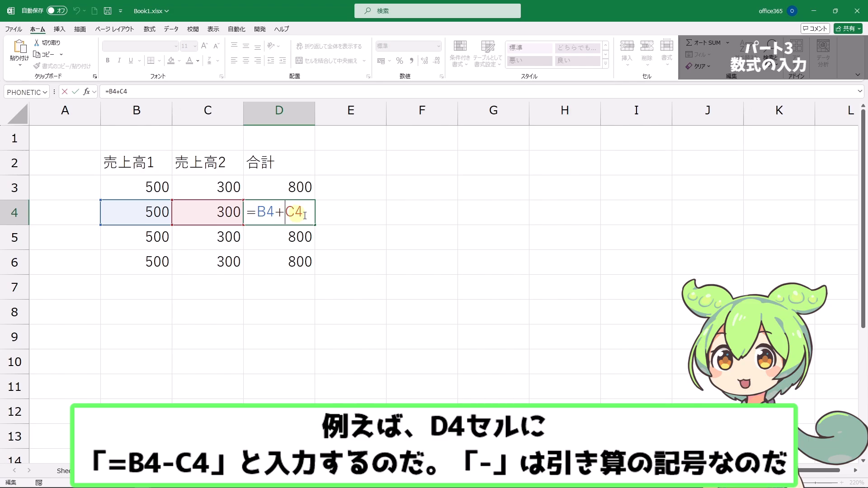
key(BackSpace)
text(-)
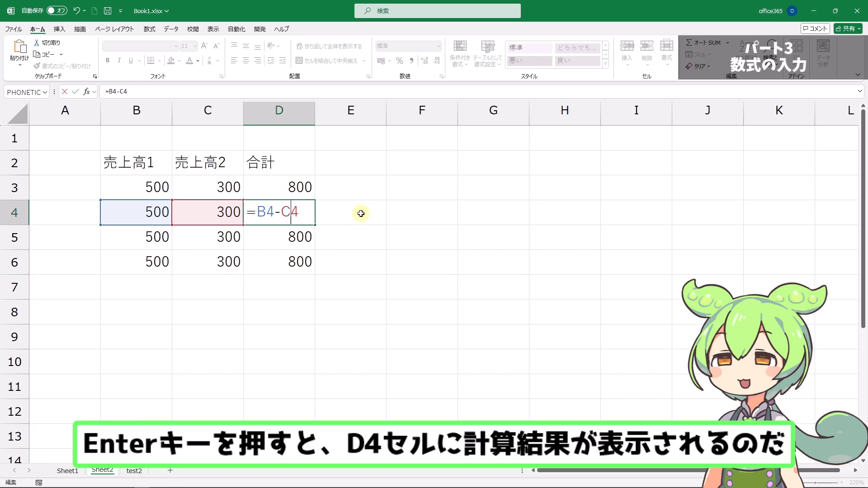
key(Return)
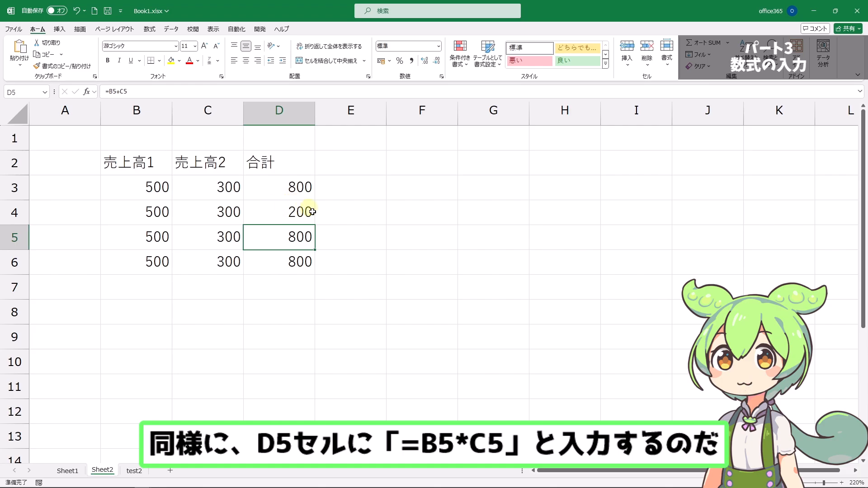
Step: Change the formula in cell D5 to the multiplication =B5*C5
double_click(299, 243)
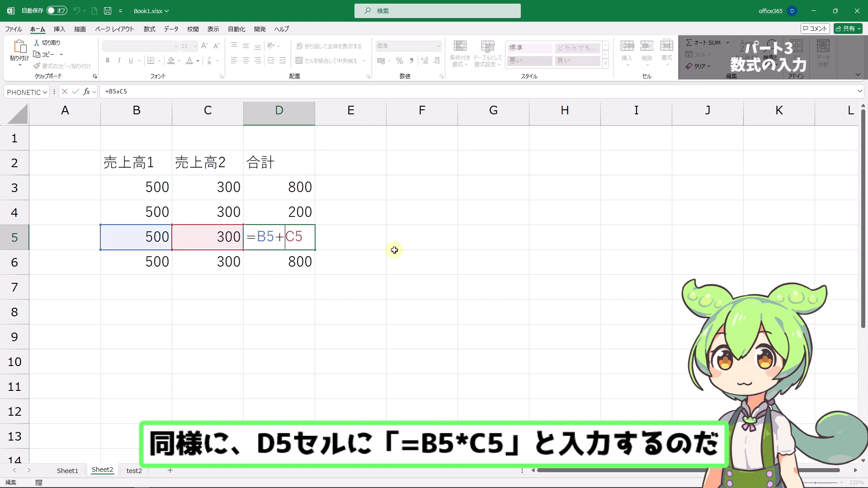
key(BackSpace)
text(*)
key(Right)
key(Right)
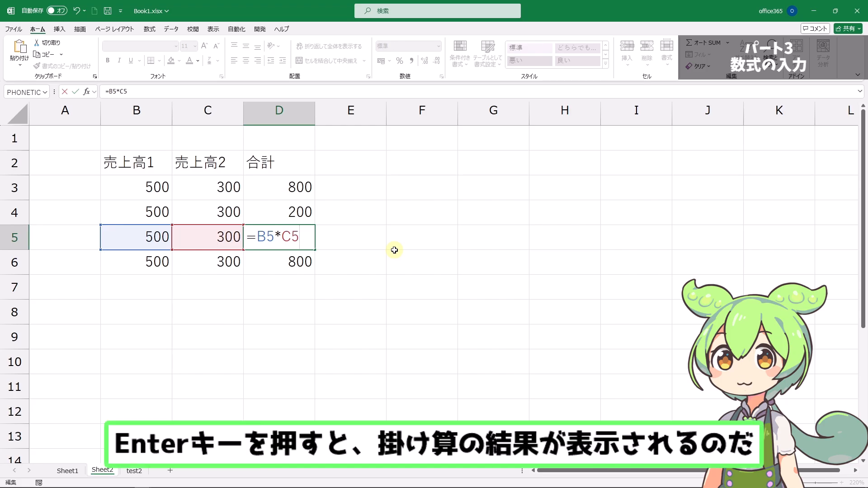
key(Return)
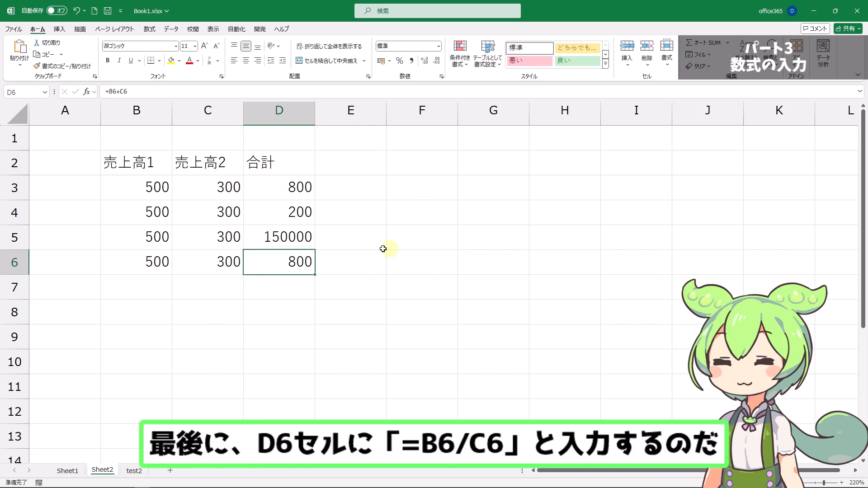
Step: Change the formula in cell D6 to the division =B6/C6
double_click(312, 263)
key(Left)
key(Left)
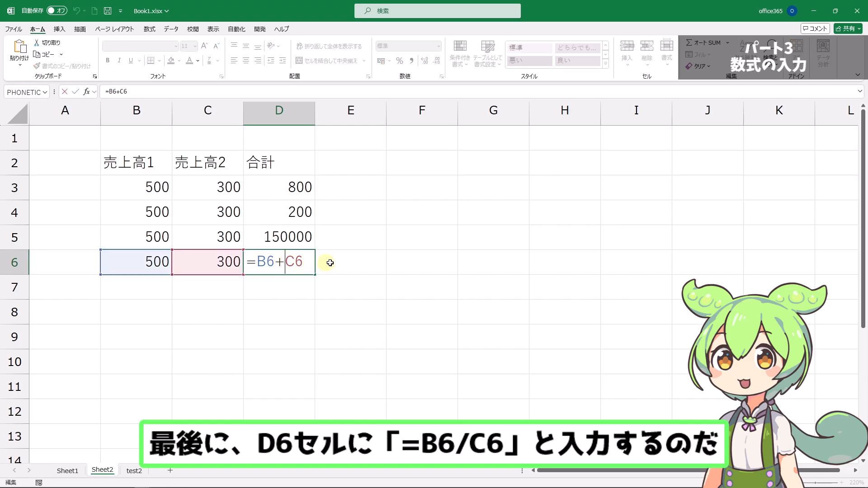
key(BackSpace)
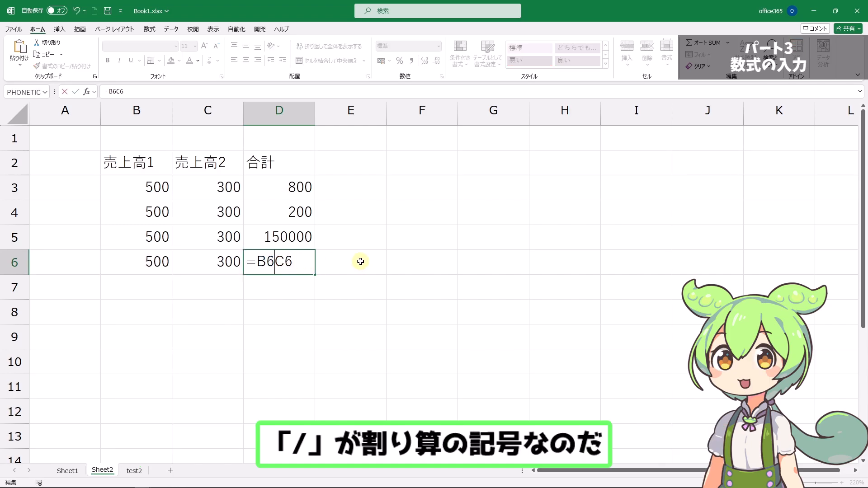
text(/)
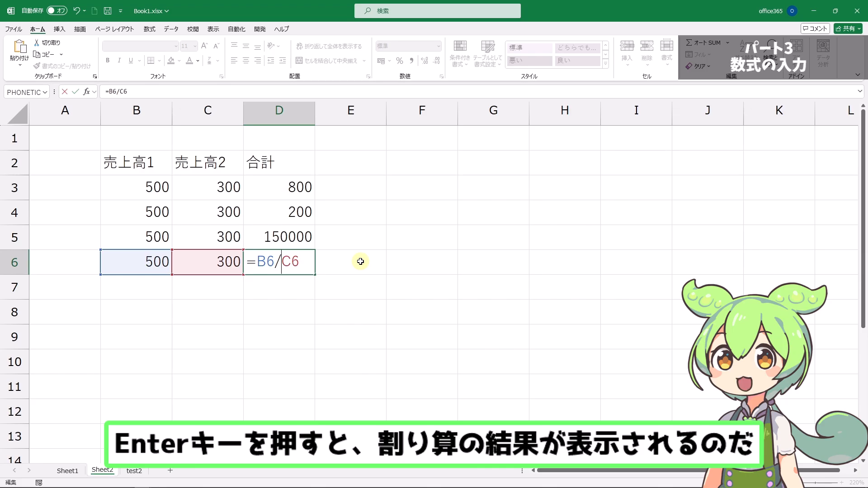
key(Return)
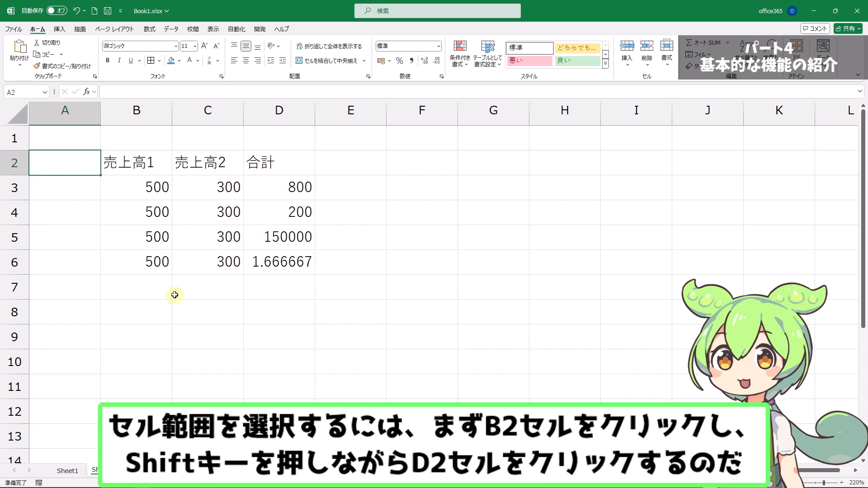
Step: Set the font of the header cells B2:D2 to MS ゴシック
click(152, 166)
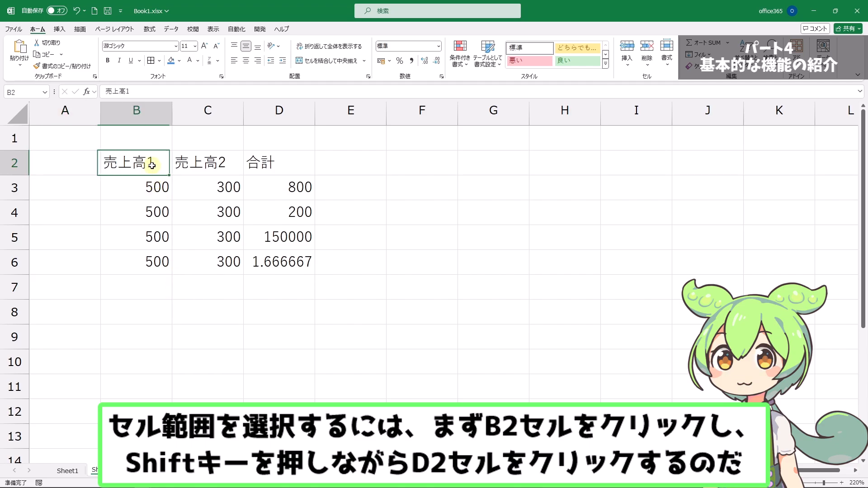
shift+click(292, 167)
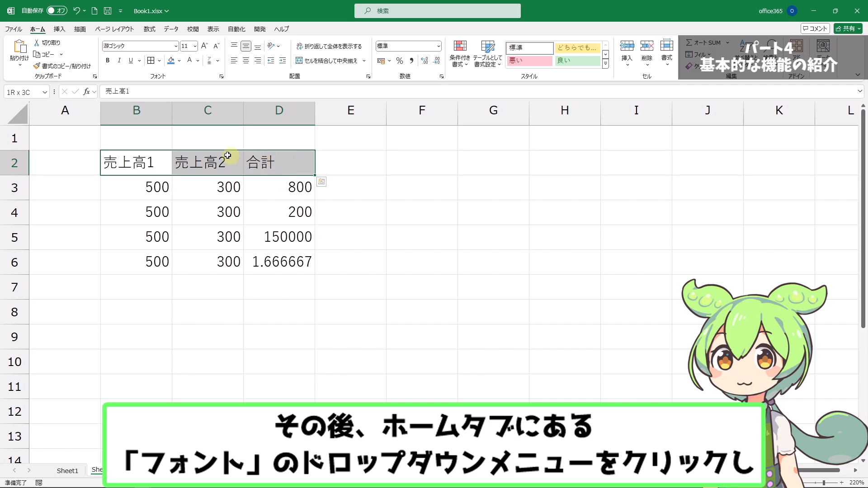
click(176, 45)
scroll(171, 226, down, 8)
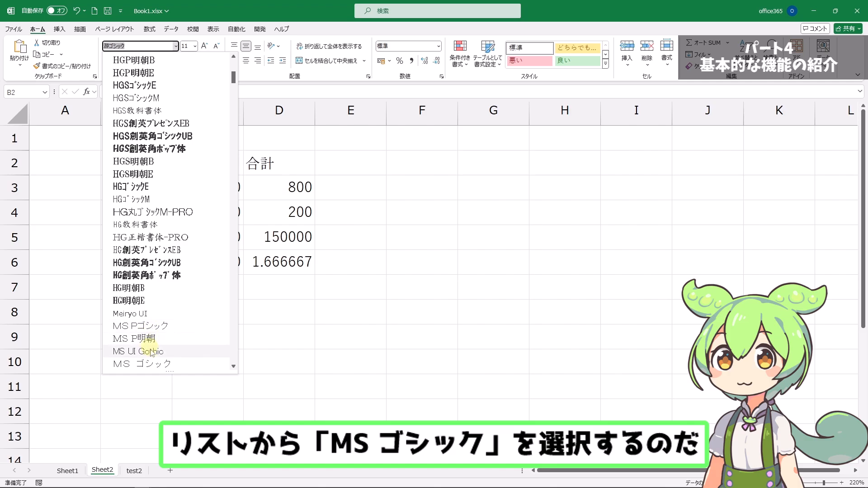
click(149, 364)
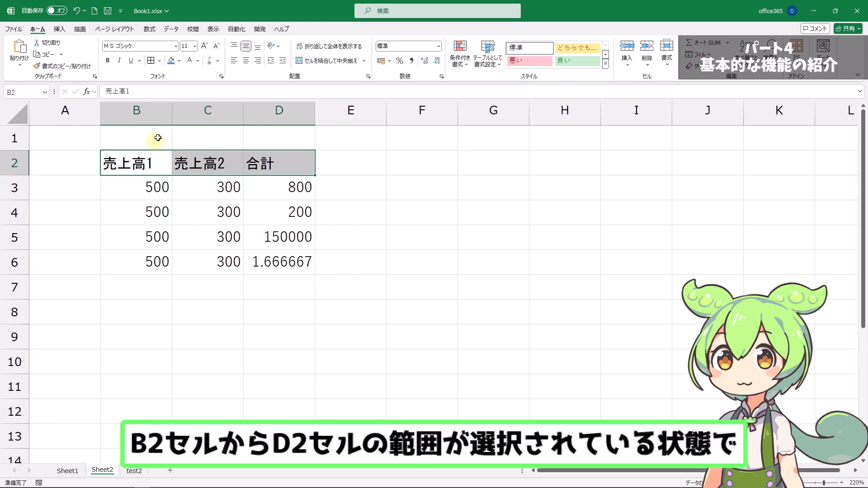
Step: Give the header cells B2:D2 a blue fill and a white font color
click(180, 61)
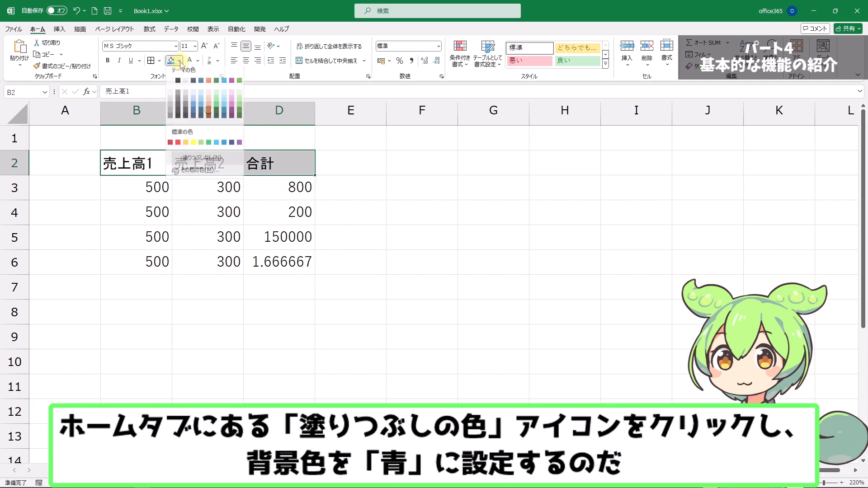
click(193, 106)
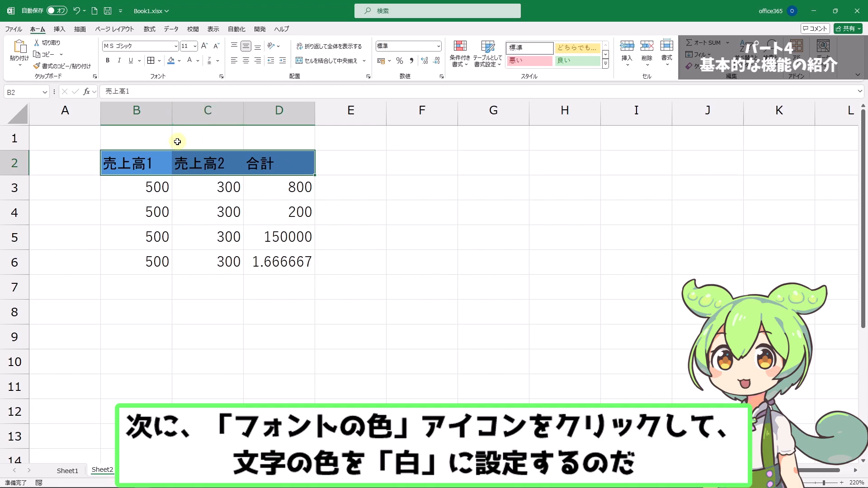
click(199, 61)
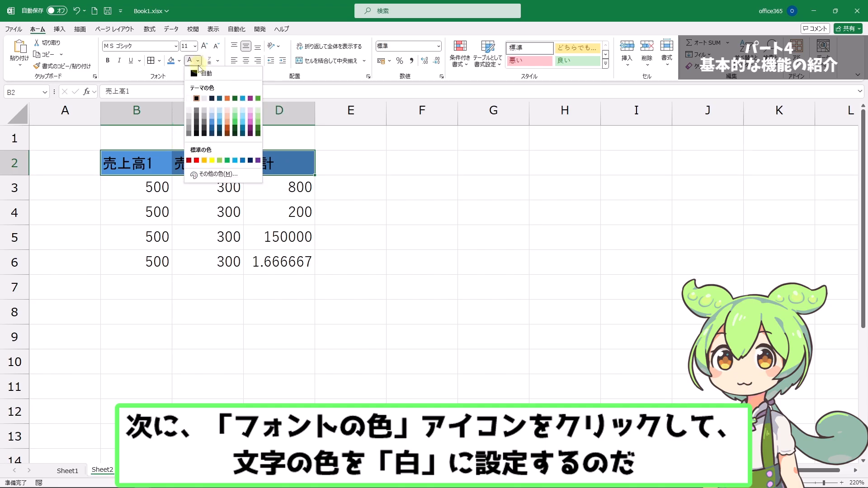
click(189, 98)
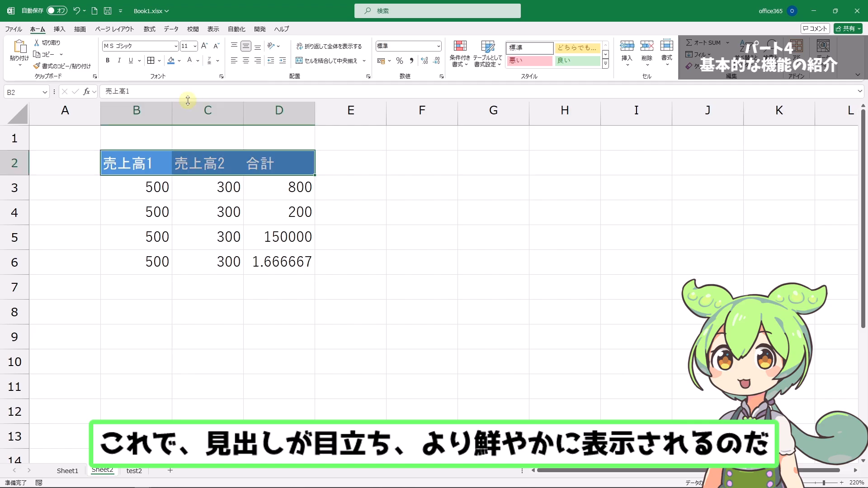
click(82, 165)
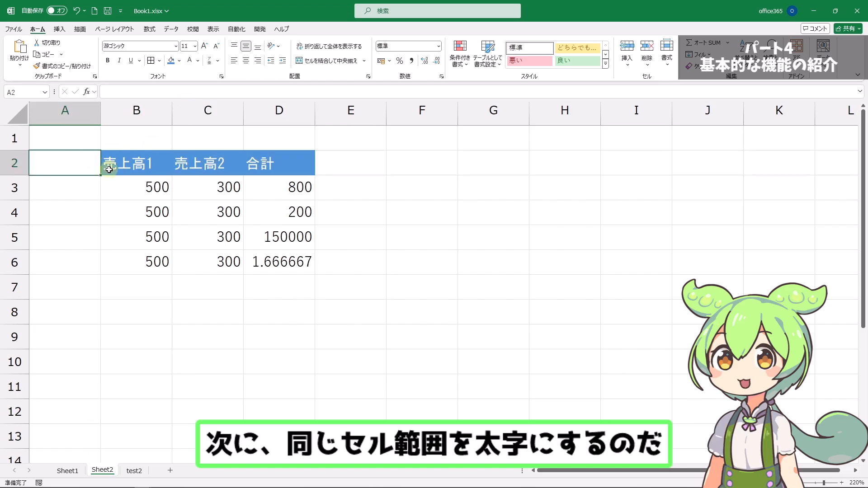
Step: Make the text in the header cells B2:D2 bold
drag(118, 165, 294, 168)
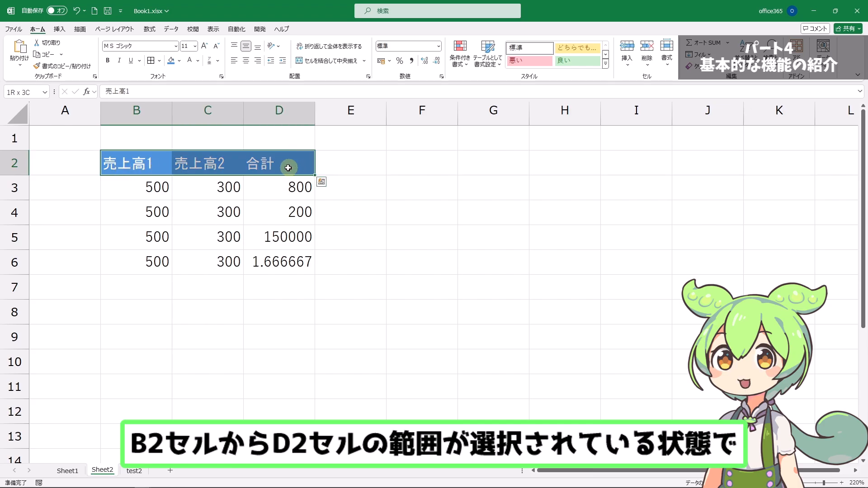
click(108, 60)
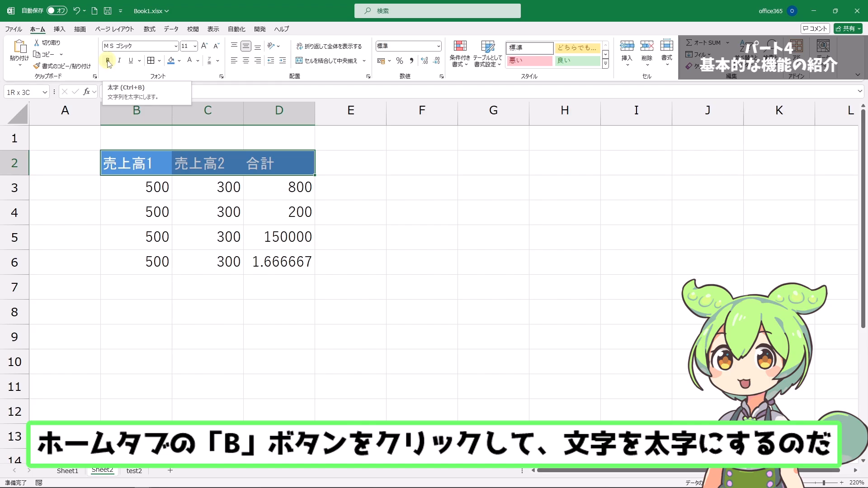
click(109, 60)
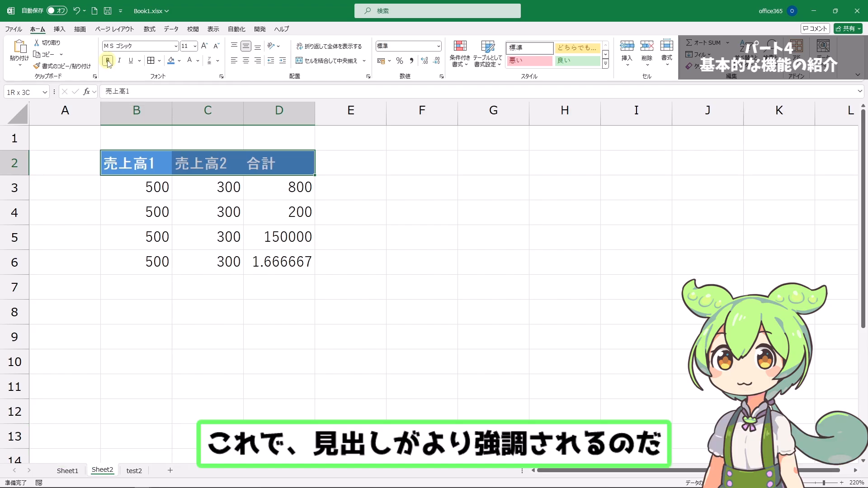
click(78, 168)
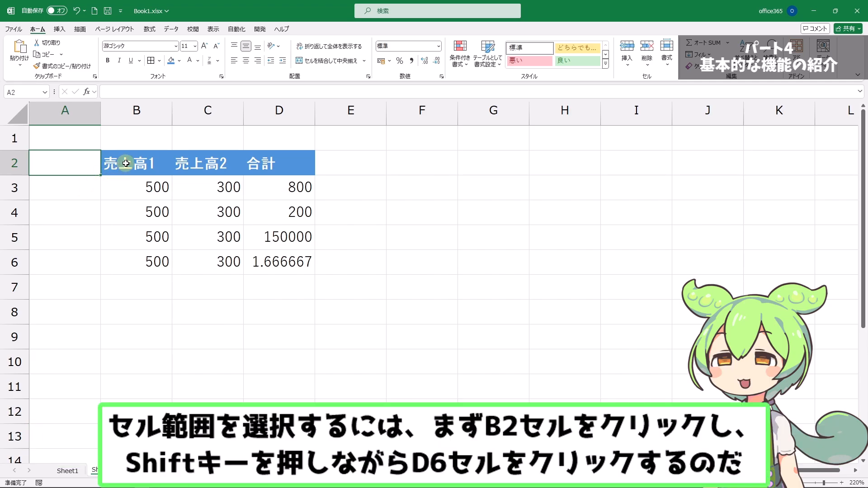
Step: Center the contents of the table range B2:D6 and apply the 格子 (all borders) grid to it
click(126, 163)
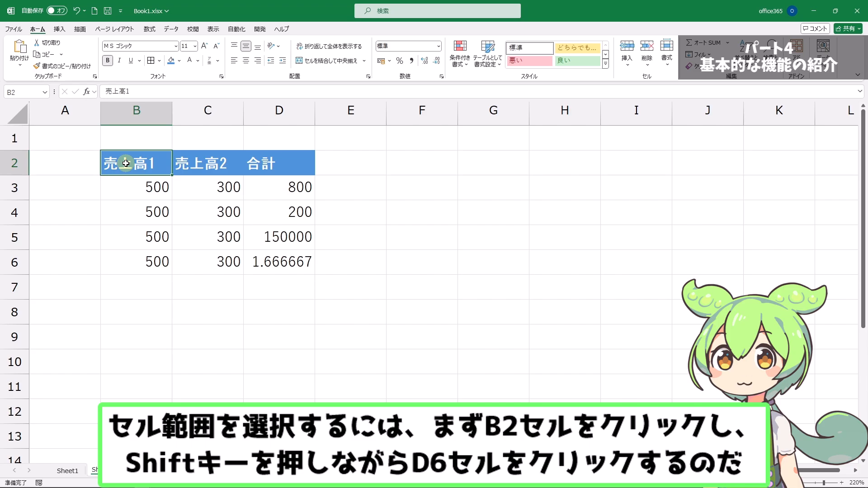
shift+click(285, 264)
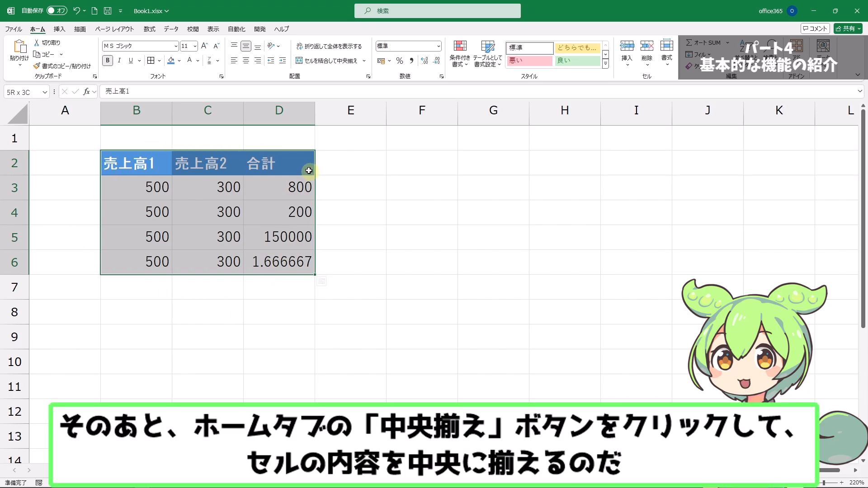
click(247, 62)
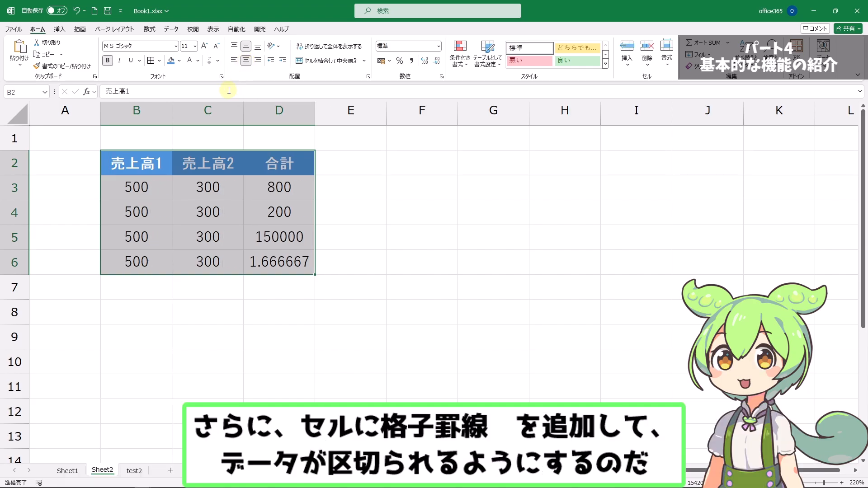
click(161, 62)
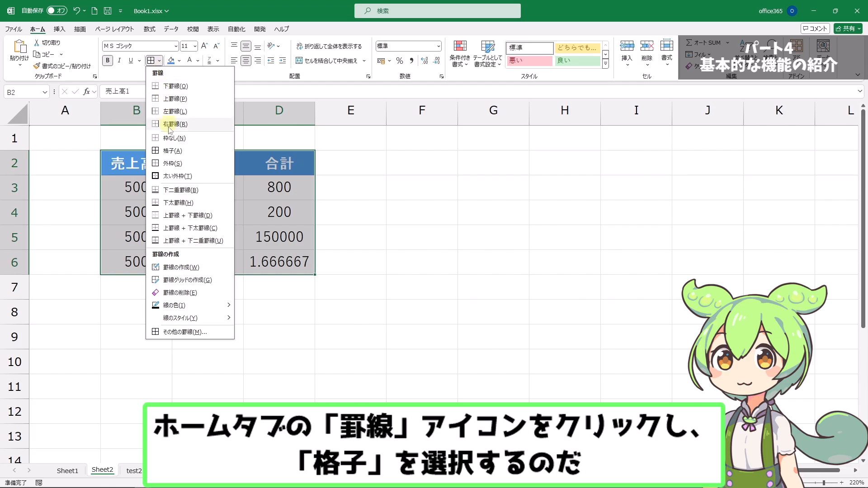
click(170, 152)
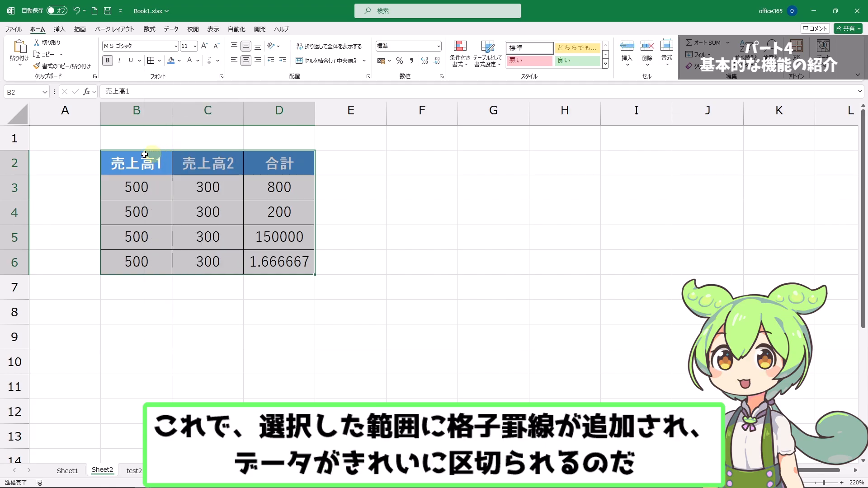
click(66, 166)
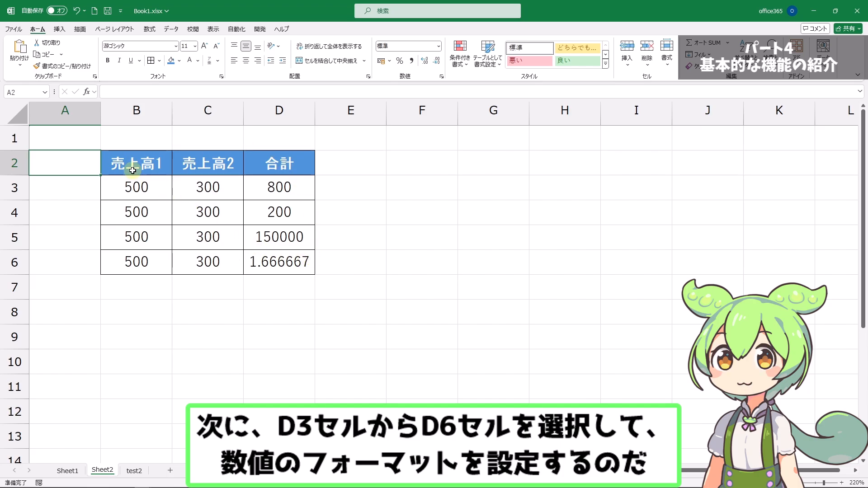
Step: Apply the 通貨 (currency) number format to cells B3:D6
click(135, 192)
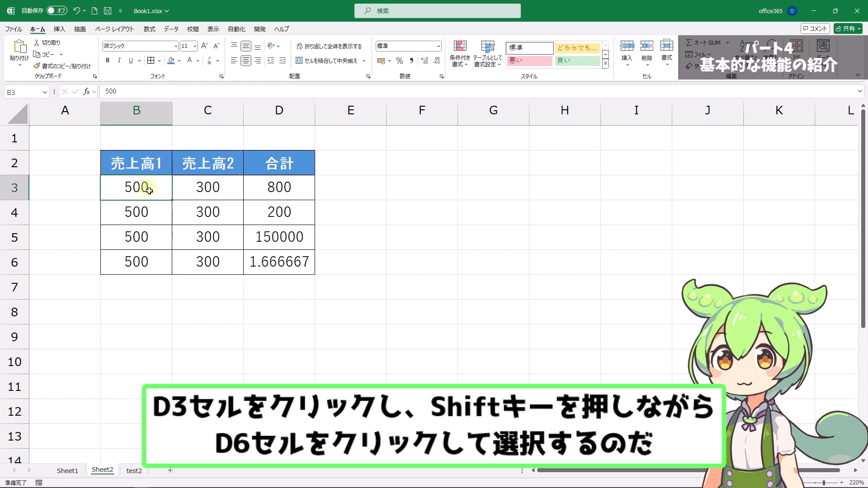
shift+click(275, 264)
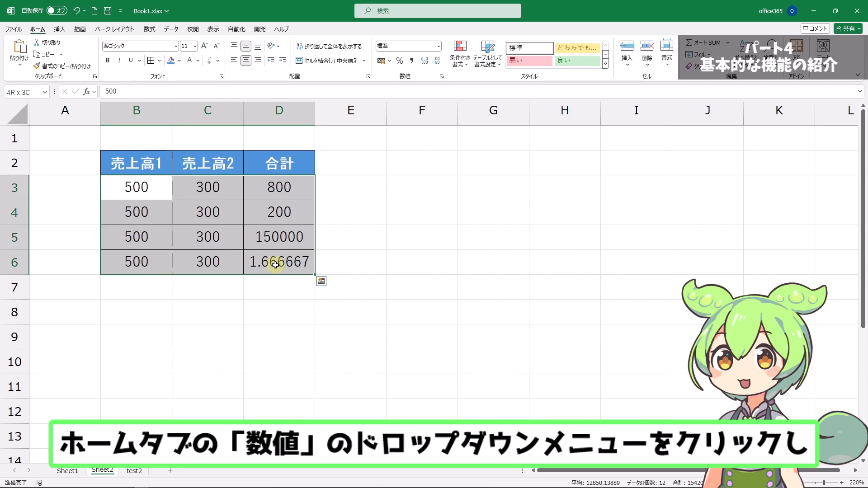
click(439, 46)
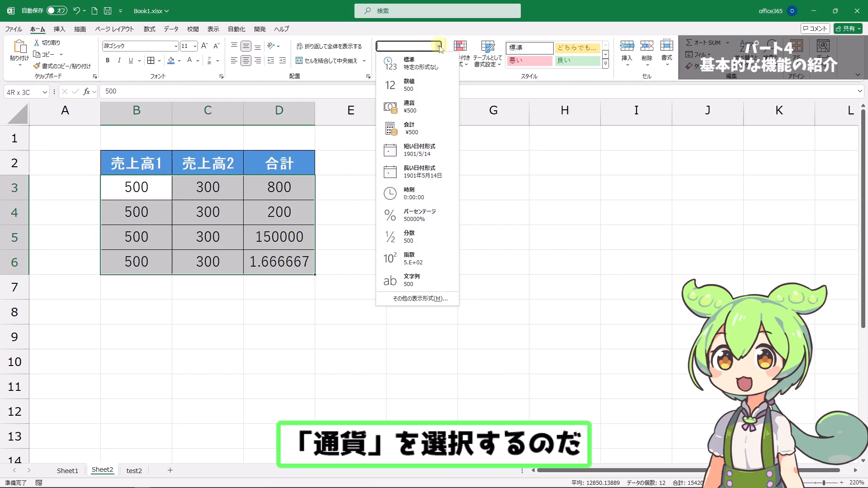
click(410, 108)
click(75, 164)
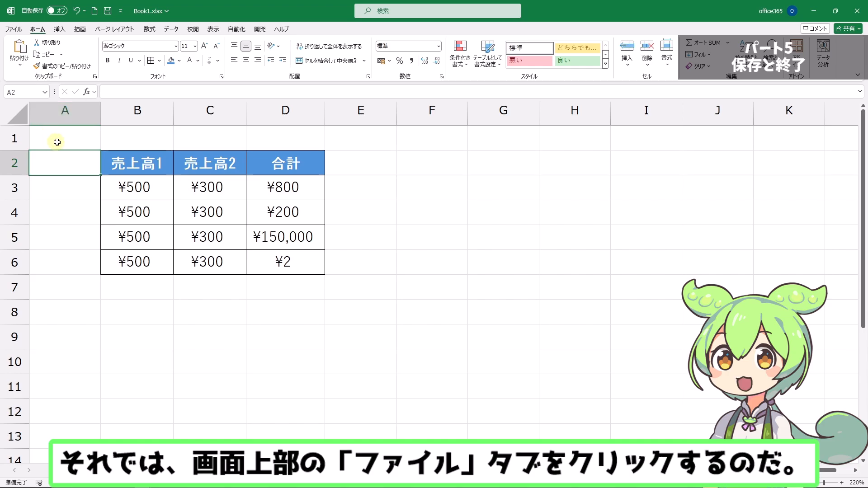
Step: Start saving the workbook under a new name and choose the ドキュメント (Documents) folder as the location
click(19, 32)
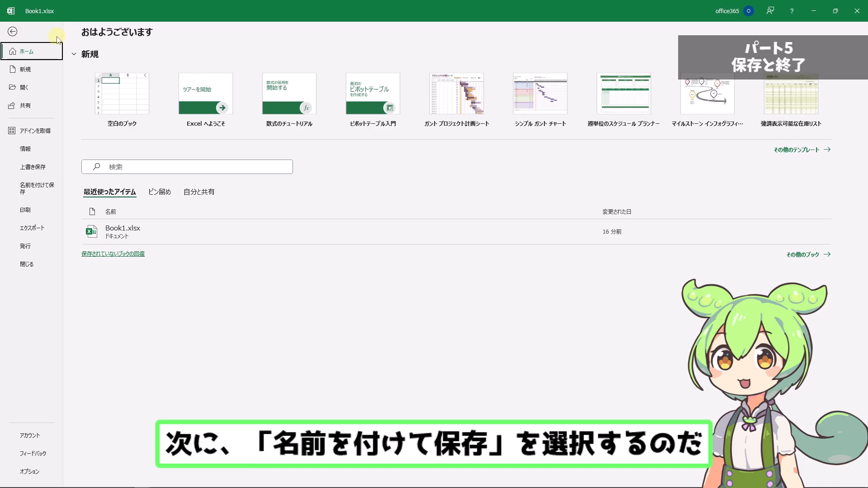
click(36, 189)
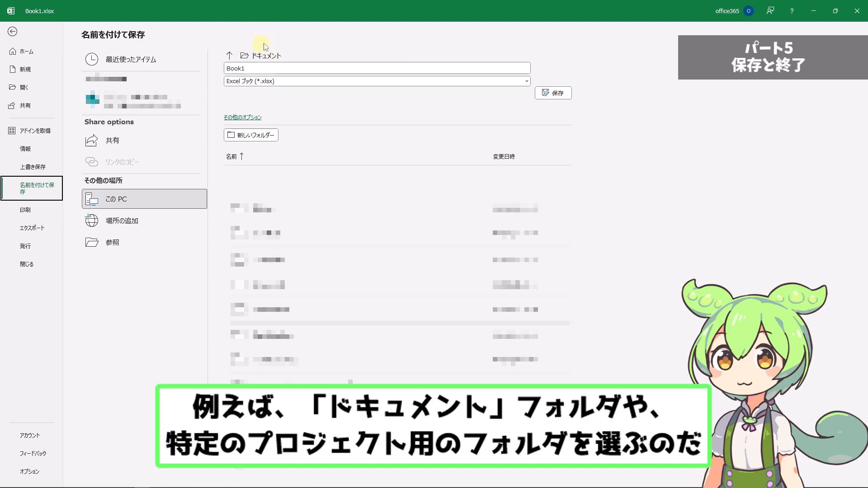
click(270, 56)
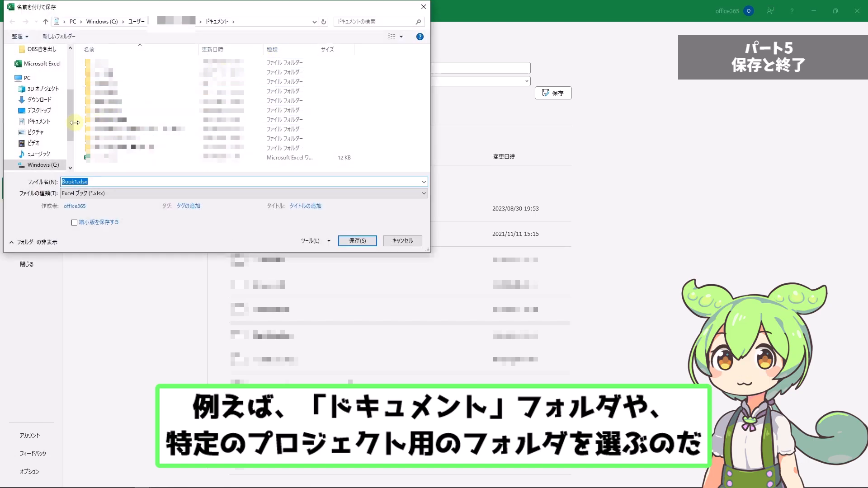
click(43, 123)
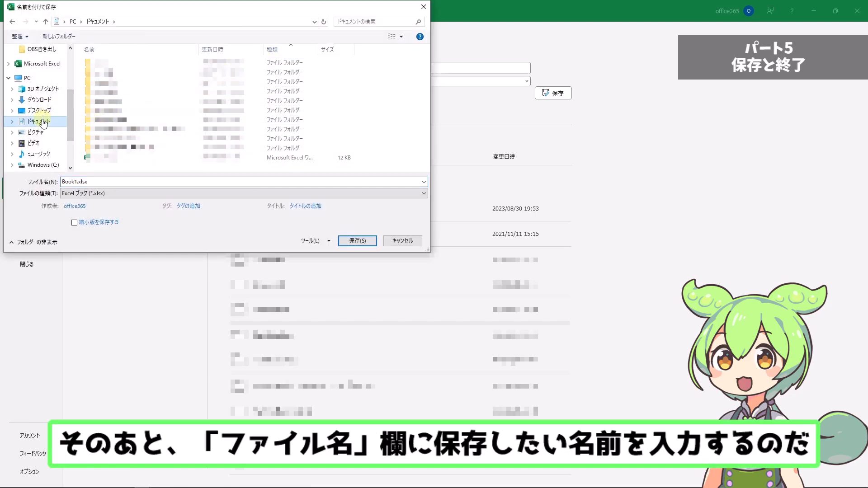
Step: Name the file 営業報告書 and save it as an Excel workbook
double_click(89, 182)
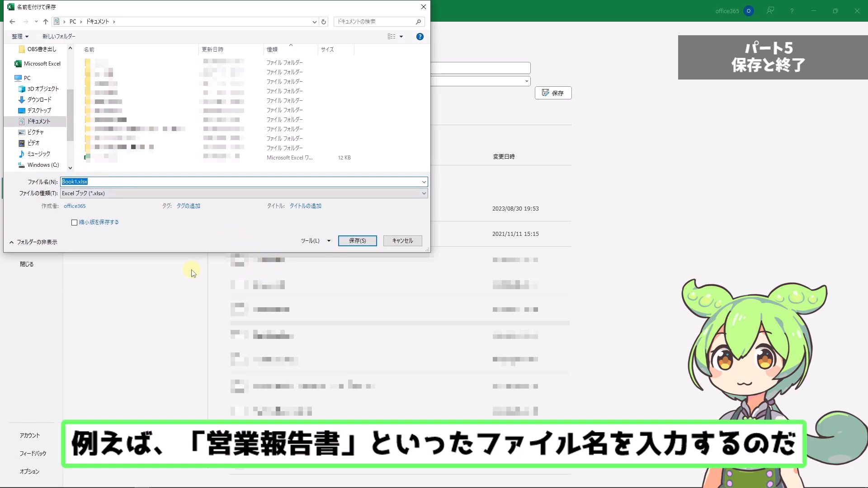
key(BackSpace)
text(えいぎょう)
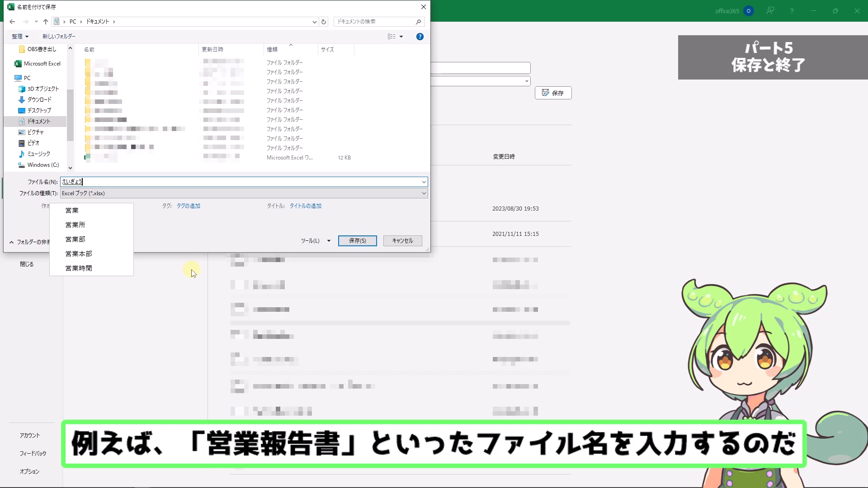
text(ほうこくしょ)
key(space)
key(space)
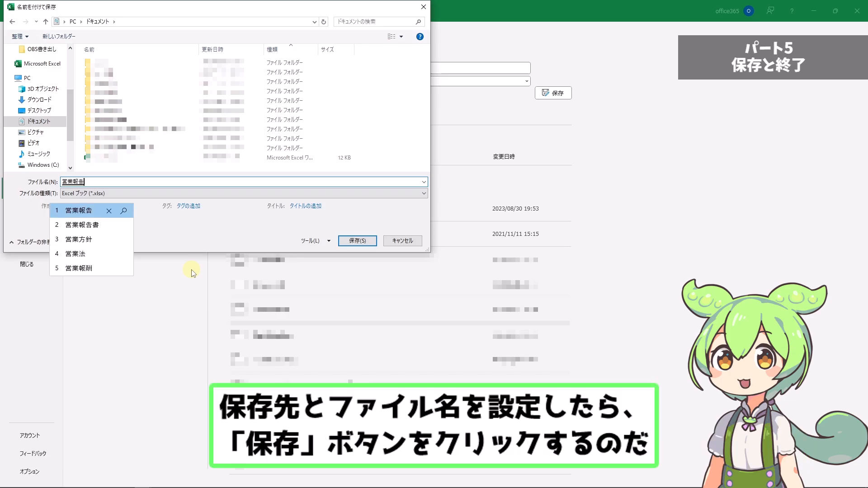
key(Return)
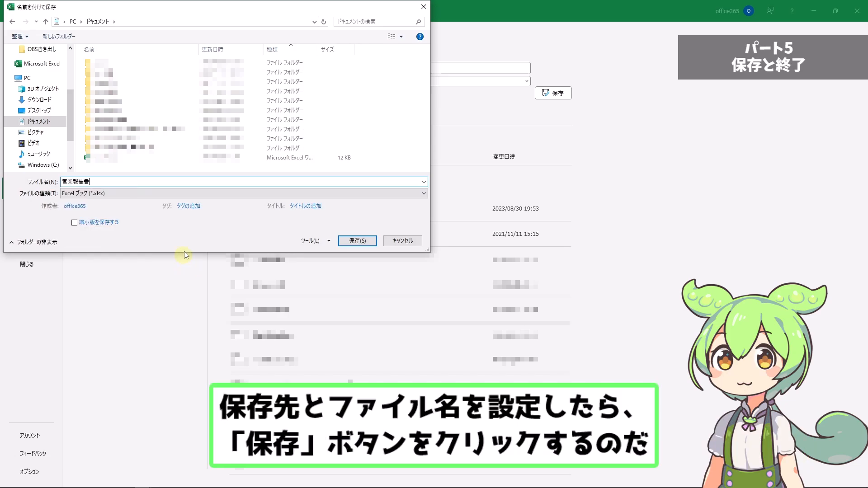
click(358, 241)
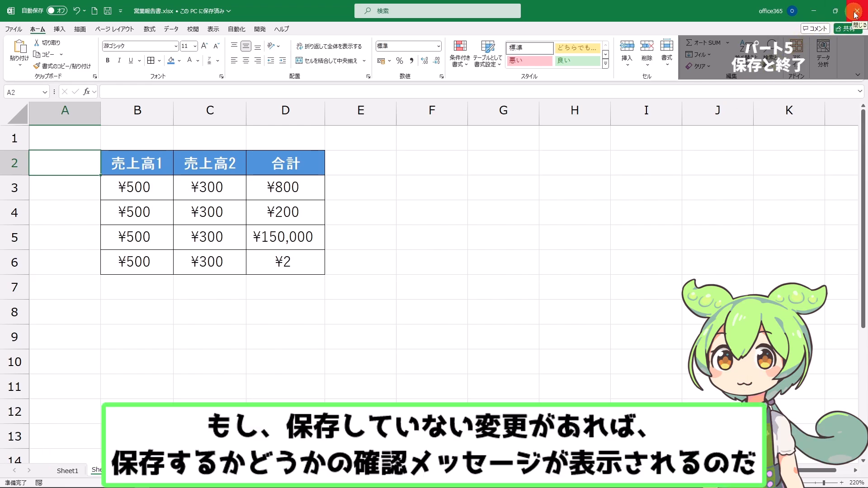
Step: Enter あ in cell B1 and close the workbook, saving the changes
click(149, 135)
text(あ)
click(373, 152)
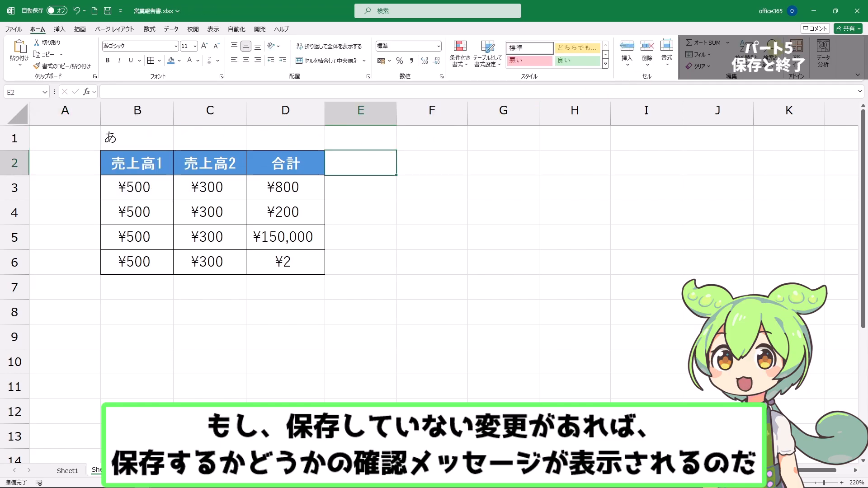
click(854, 19)
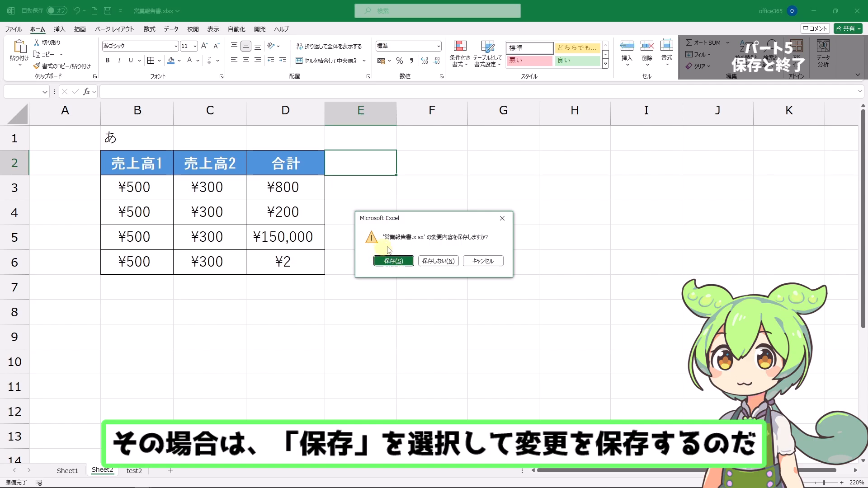
click(393, 261)
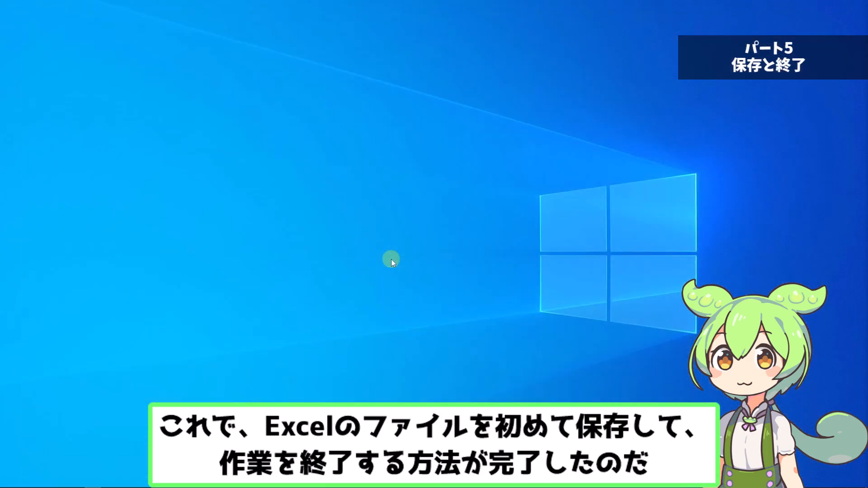